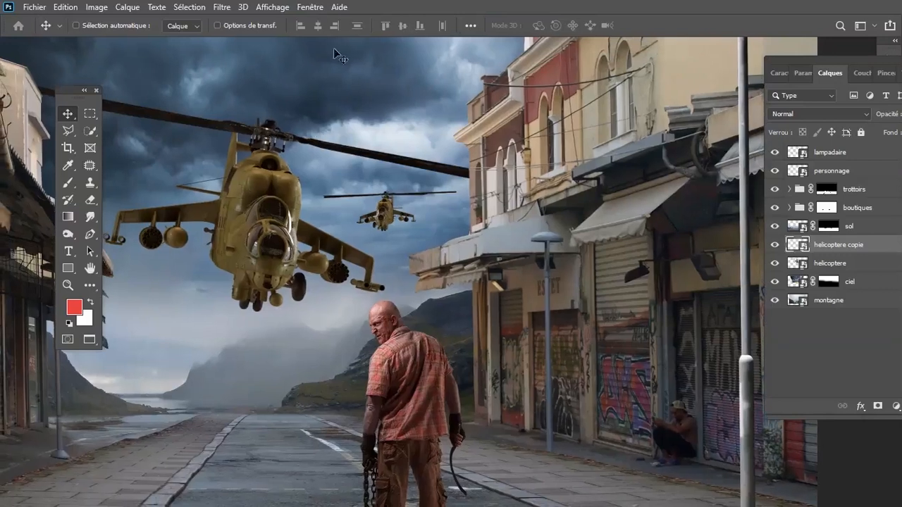
- Choose the Arrondi net tip for the Brush tool and set its hardness to 81 %
{"action": "scroll", "coordinate": [360, 204], "scroll_direction": "up", "scroll_amount": 5}
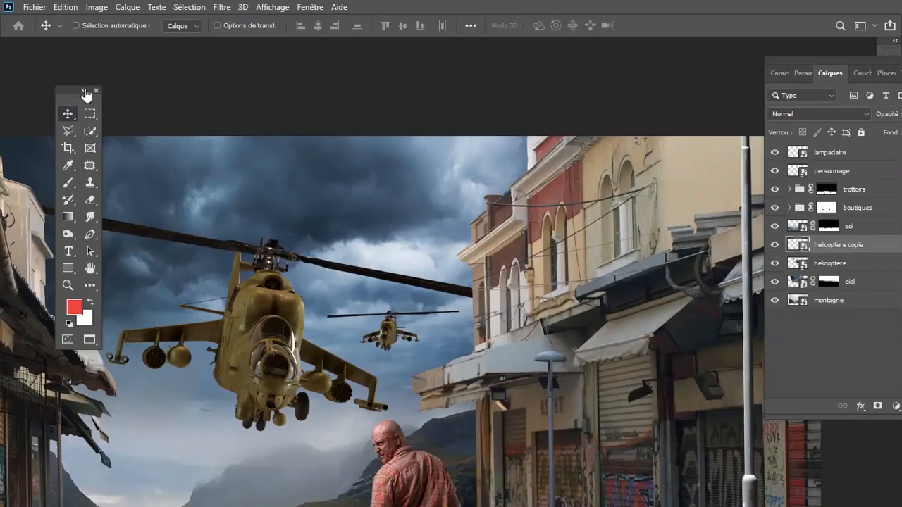
{"action": "left_click", "coordinate": [70, 185]}
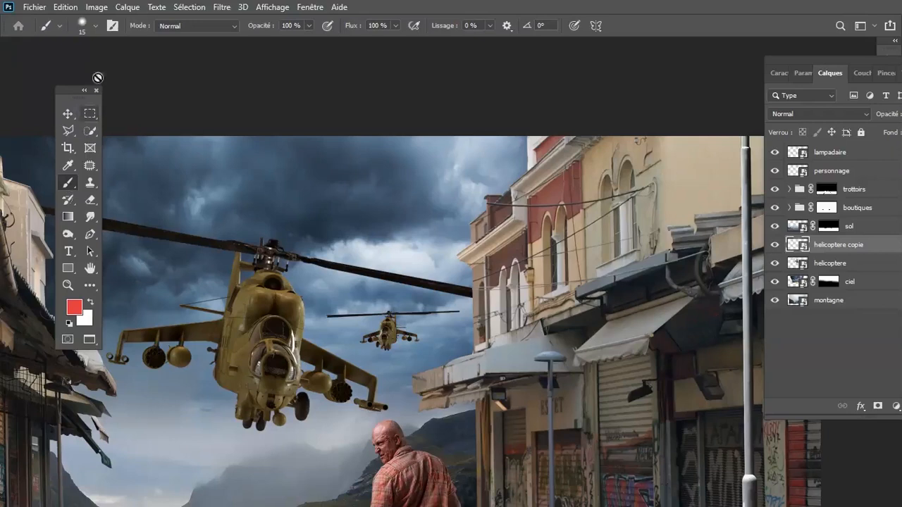
{"action": "left_click", "coordinate": [83, 28]}
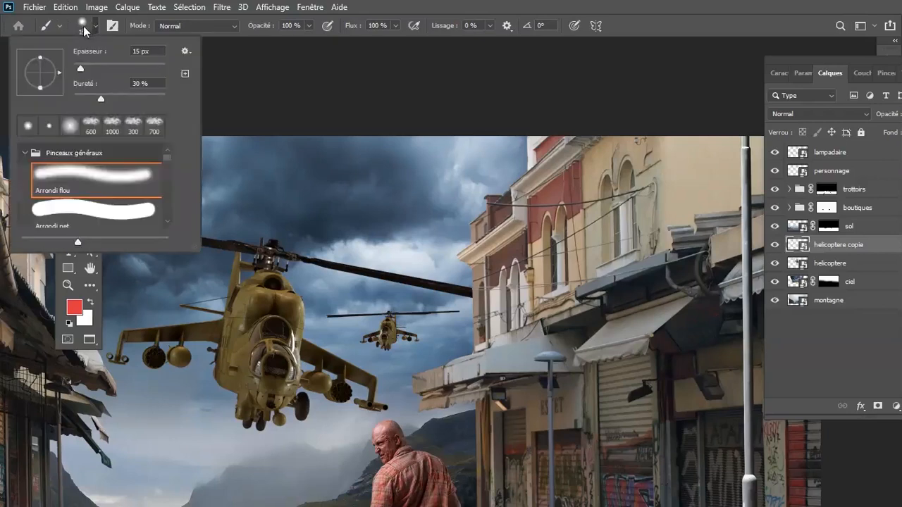
{"action": "left_click", "coordinate": [81, 207]}
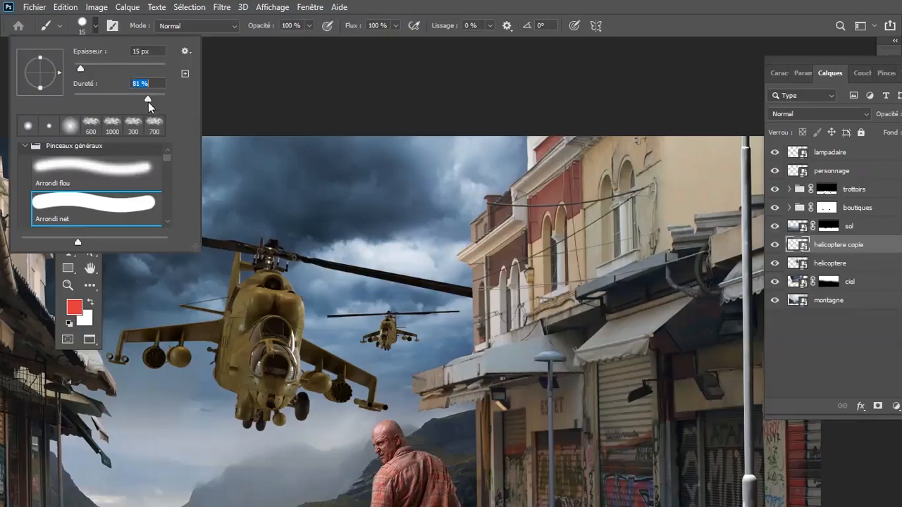
{"action": "left_click", "coordinate": [238, 93]}
{"action": "left_click", "coordinate": [239, 97]}
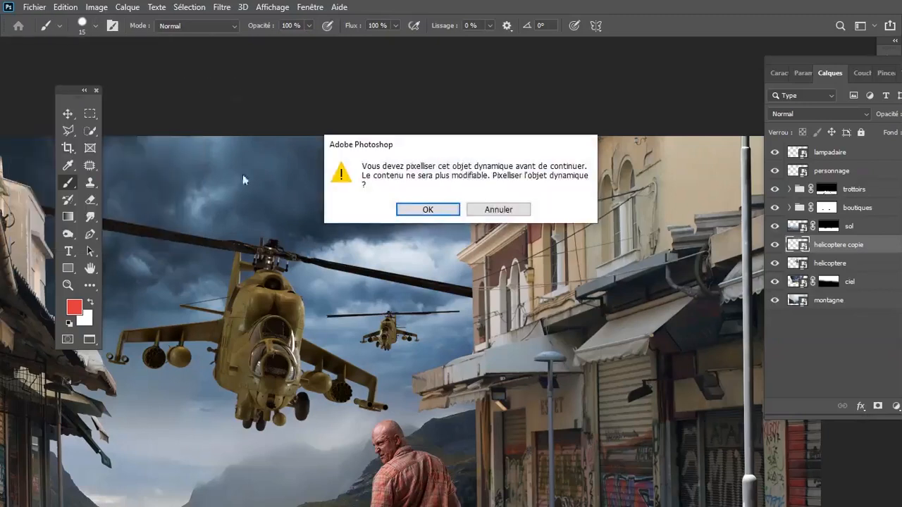
{"action": "left_click", "coordinate": [497, 208]}
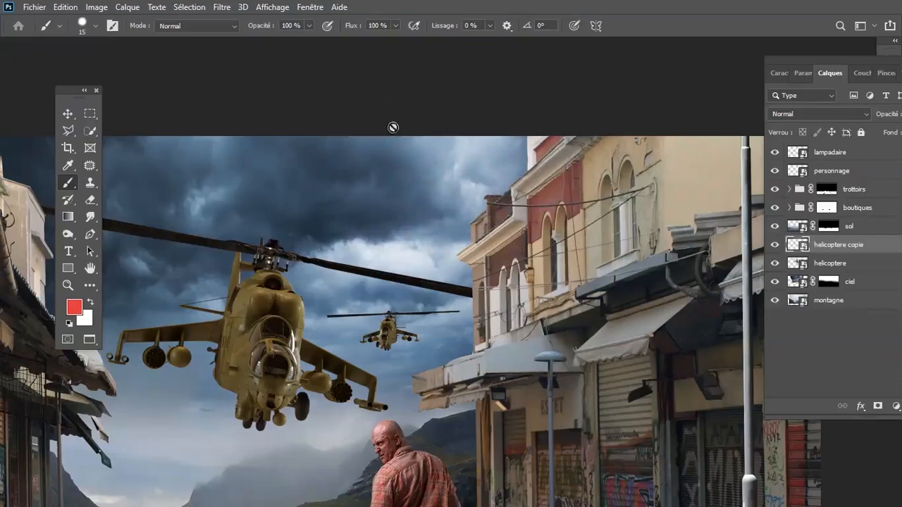
- Add a new empty layer above the lampadaire layer at the top of the stack
{"action": "left_click", "coordinate": [797, 156]}
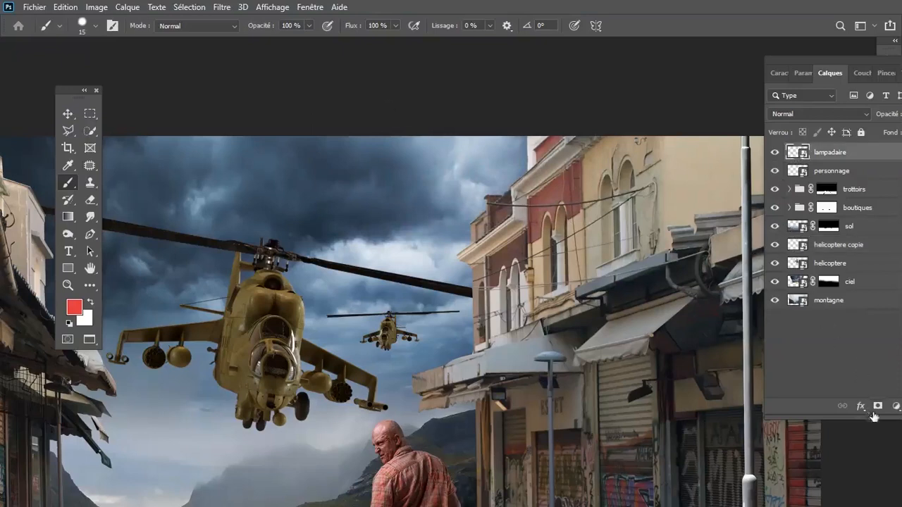
{"action": "left_click_drag", "start_coordinate": [851, 54], "coordinate": [792, 56]}
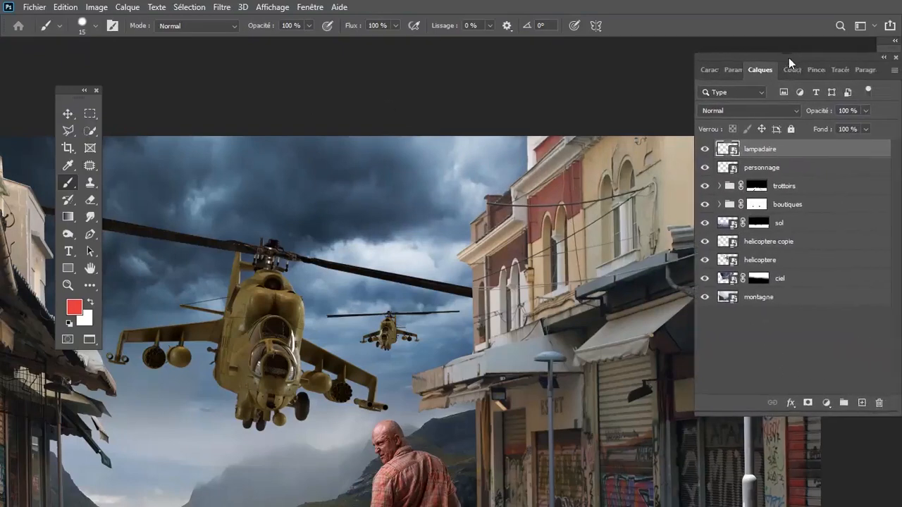
{"action": "left_click", "coordinate": [861, 405]}
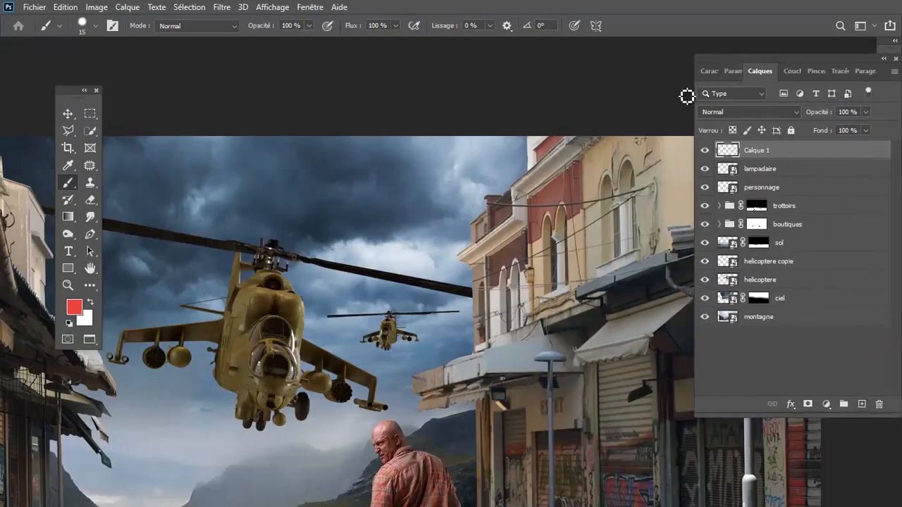
{"action": "left_click_drag", "start_coordinate": [753, 56], "coordinate": [812, 60]}
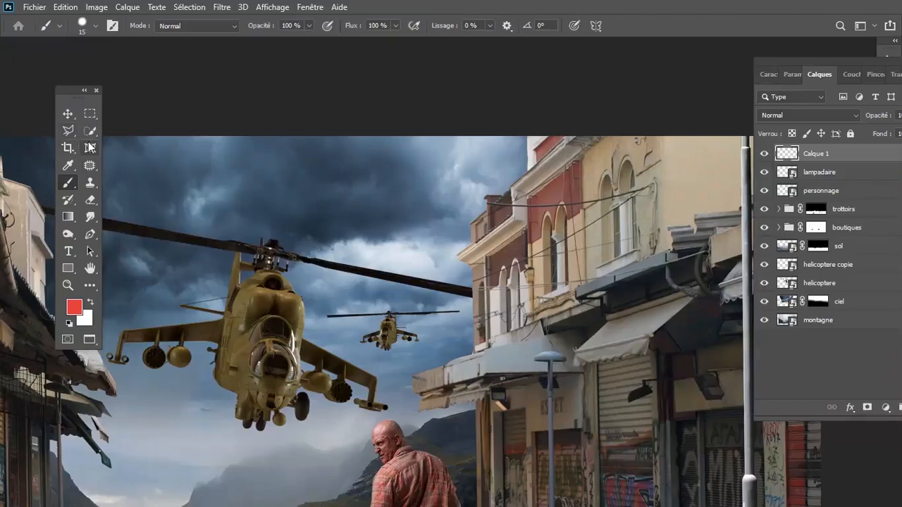
- Draw a sagging Pen path from the cable's anchor on the yellow facade, along the existing cable, to beyond the image's upper edge
{"action": "key", "text": "p"}
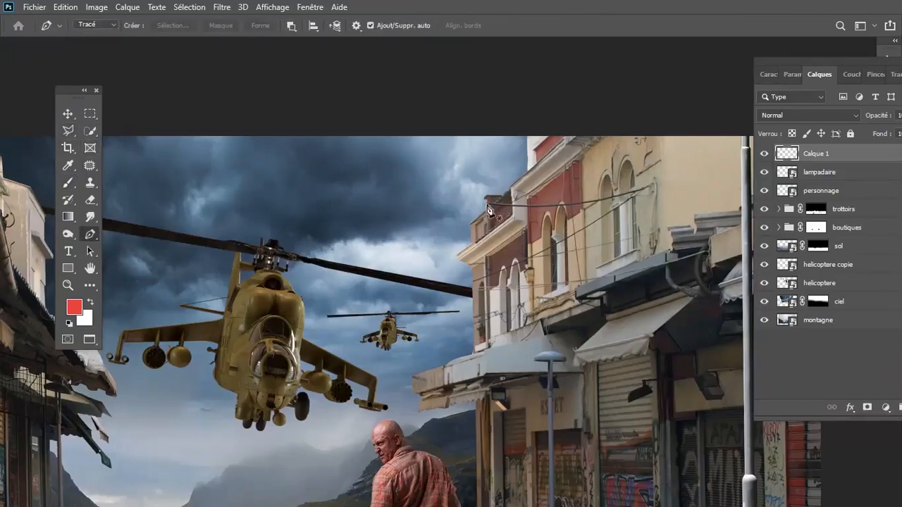
{"action": "left_click", "coordinate": [649, 187]}
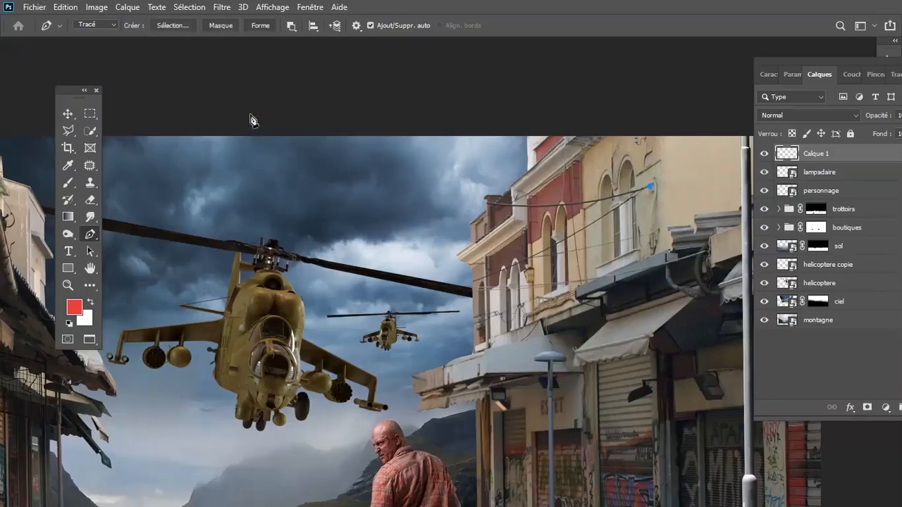
{"action": "left_click_drag", "start_coordinate": [241, 109], "coordinate": [198, 68]}
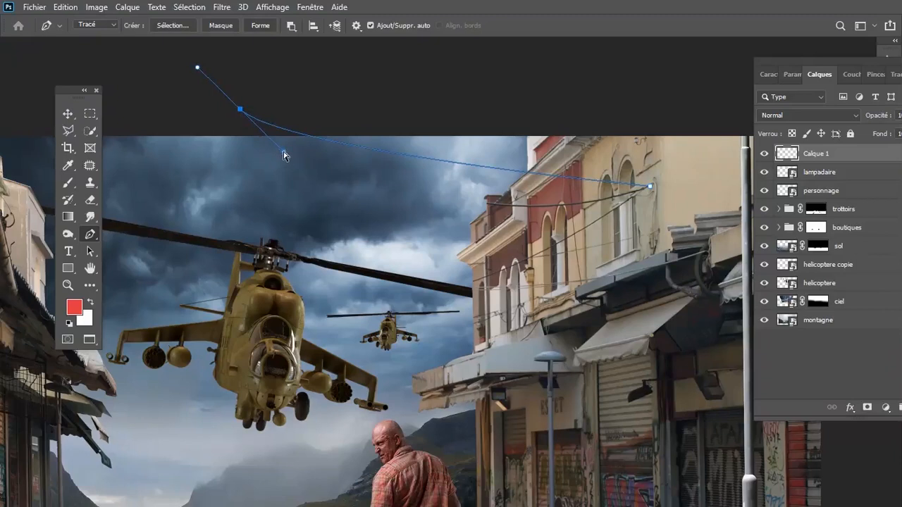
{"action": "left_click_drag", "start_coordinate": [284, 156], "coordinate": [445, 264]}
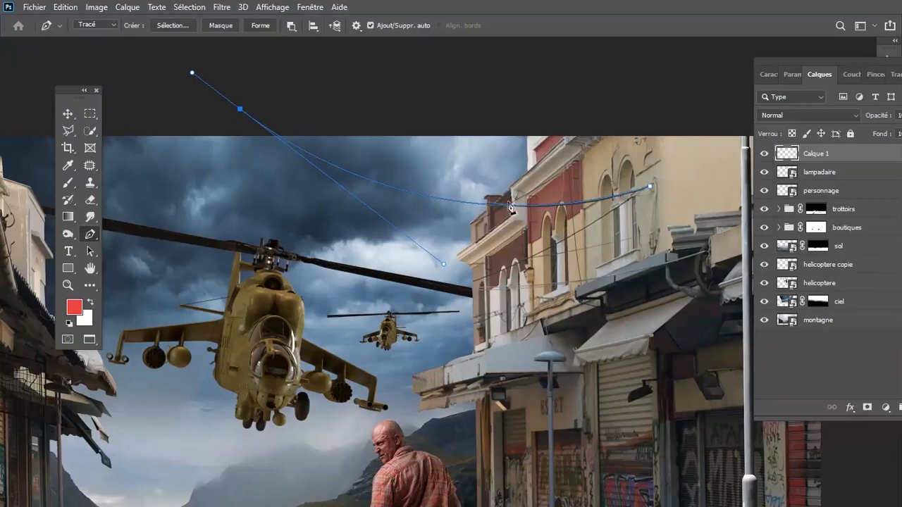
- Try stroking the cable path in red with the Brush (Forme) without simulated pressure, and undo the stroke
{"action": "right_click", "coordinate": [299, 155]}
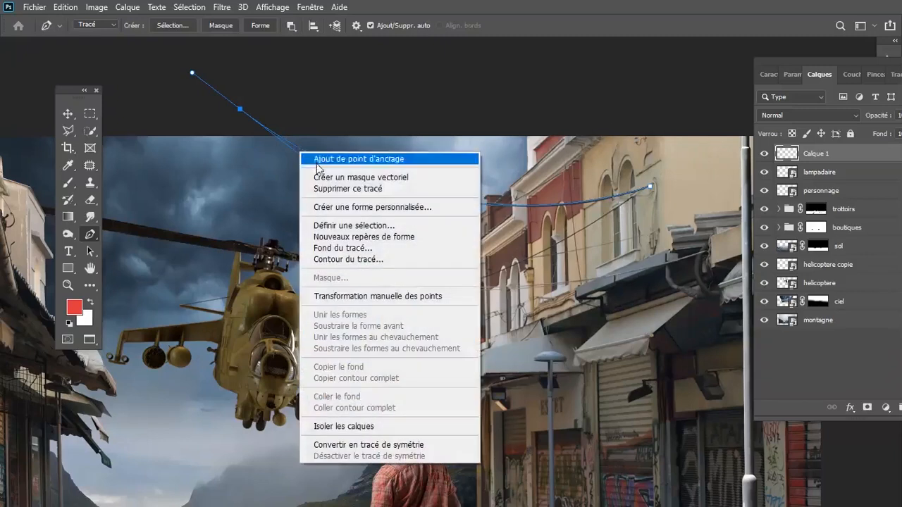
{"action": "left_click", "coordinate": [331, 261]}
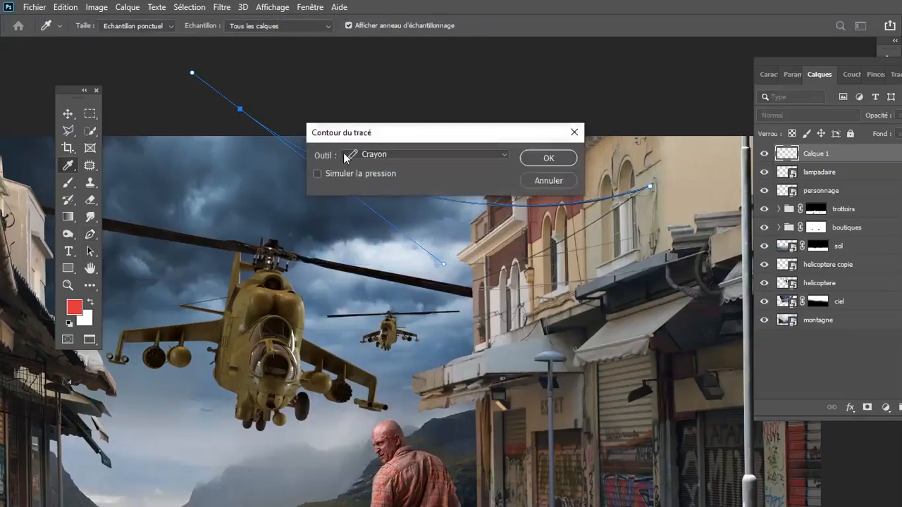
{"action": "left_click", "coordinate": [412, 154]}
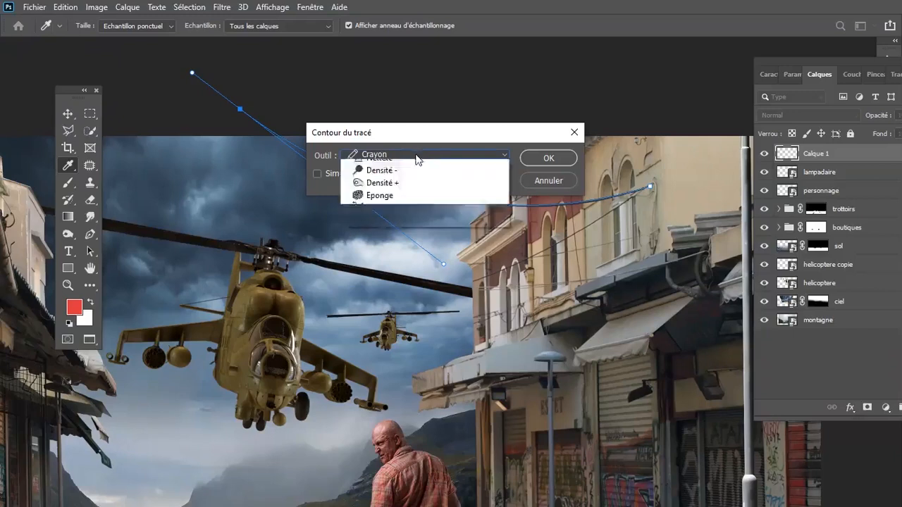
{"action": "left_click", "coordinate": [386, 180]}
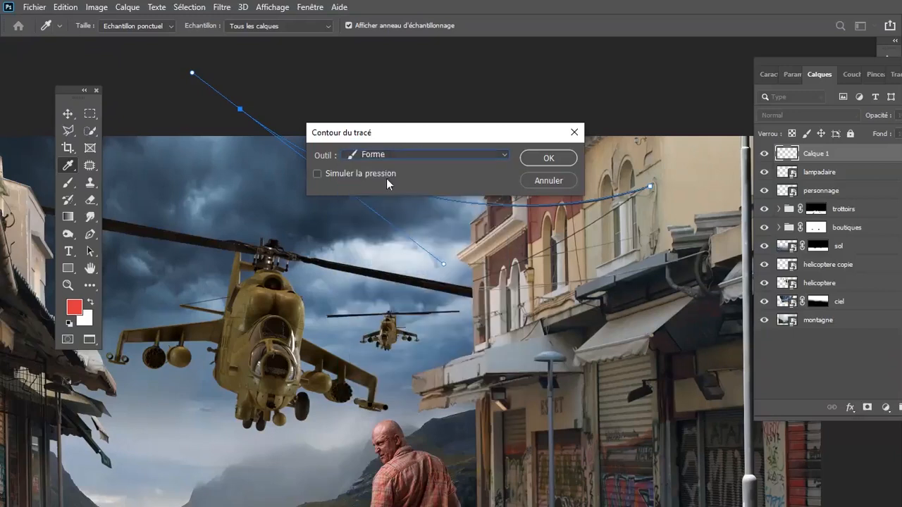
{"action": "left_click", "coordinate": [547, 158]}
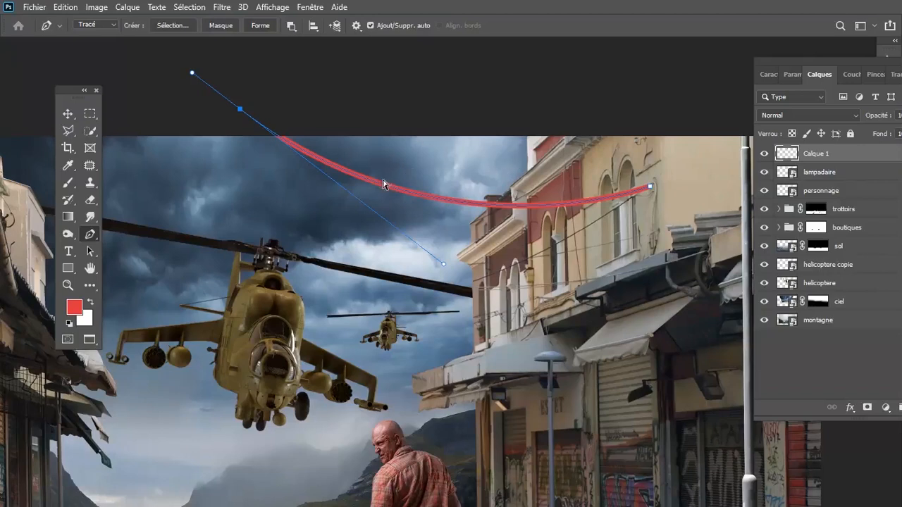
{"action": "key", "text": "ctrl+z"}
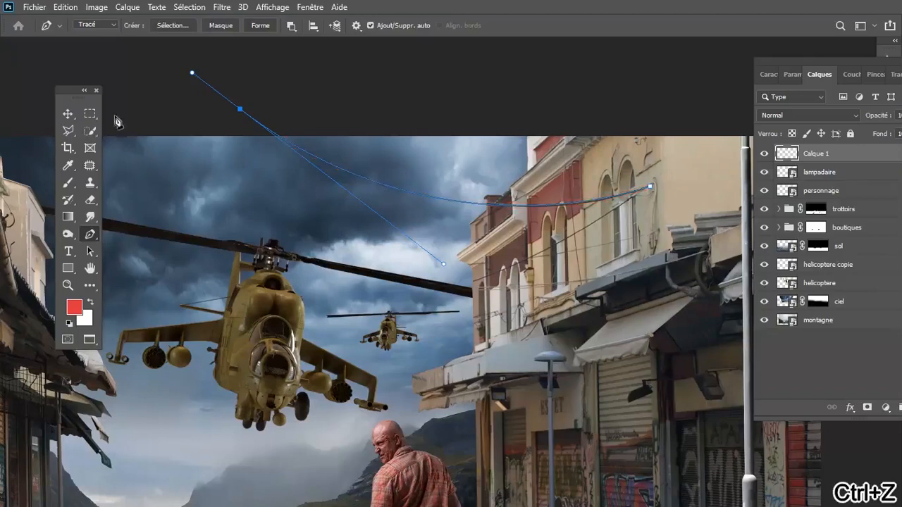
- Set the Brush tool's size to 3 px
{"action": "left_click", "coordinate": [67, 182]}
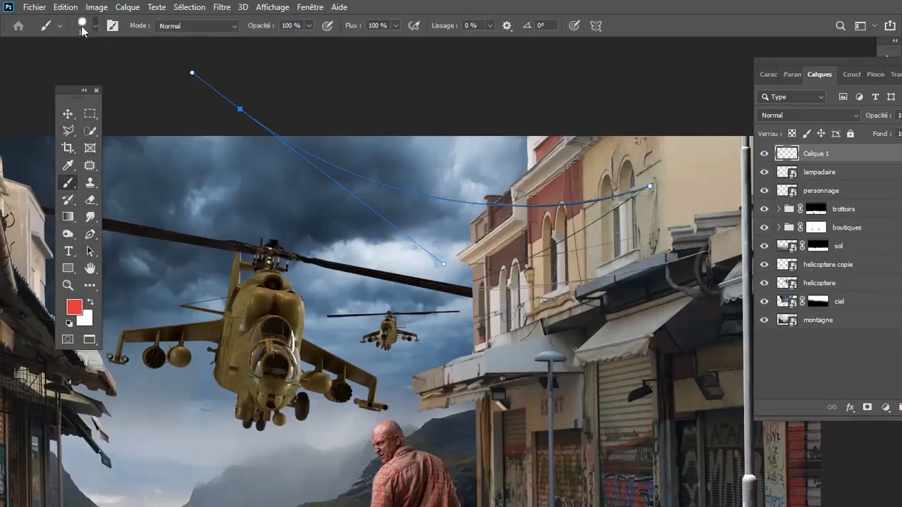
{"action": "left_click", "coordinate": [81, 25]}
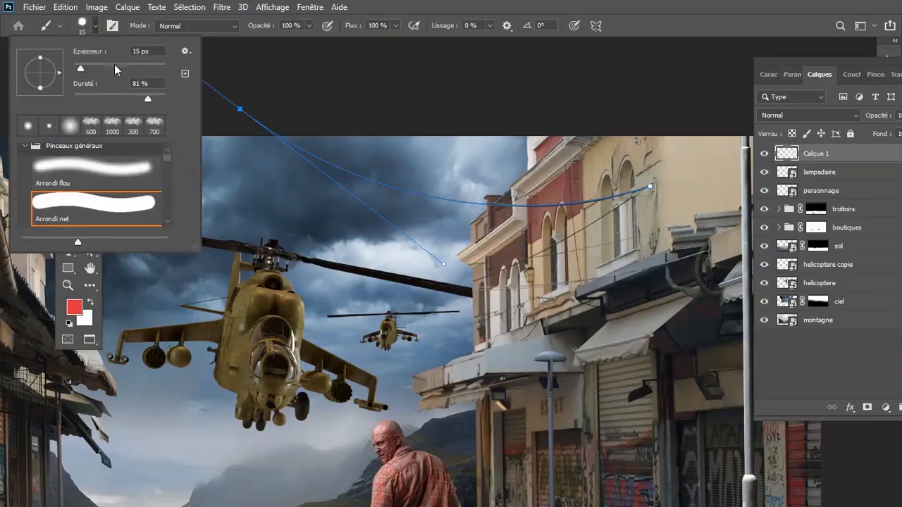
{"action": "left_click", "coordinate": [142, 53]}
{"action": "type", "text": "3"}
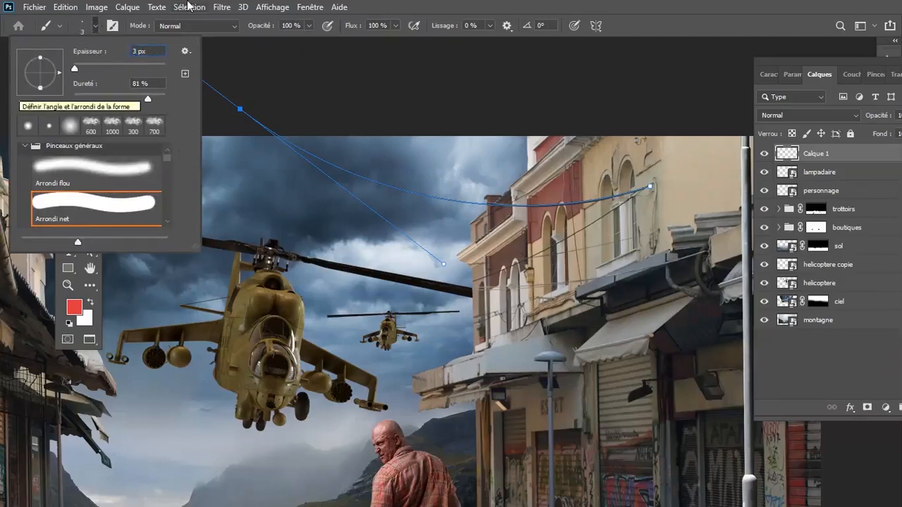
{"action": "key", "text": "Return"}
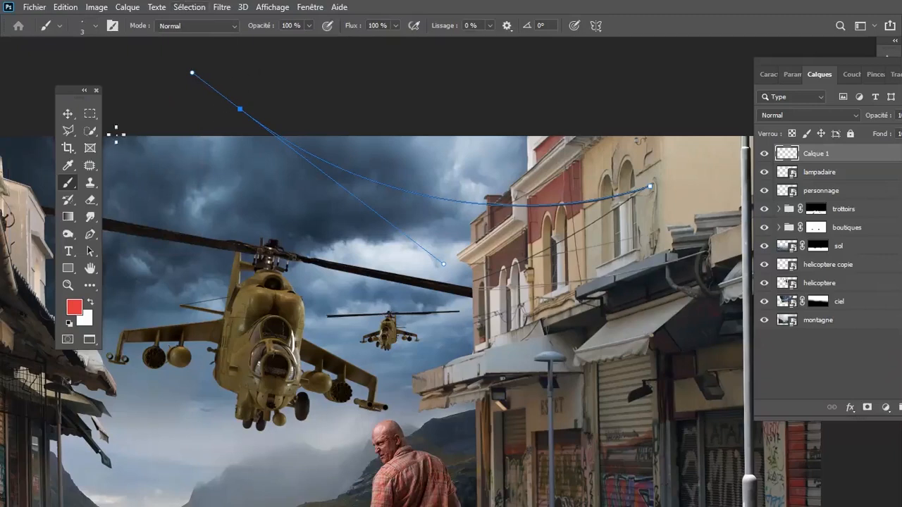
- Set the foreground colour to black (000000)
{"action": "left_click", "coordinate": [73, 308]}
{"action": "left_click_drag", "start_coordinate": [569, 236], "coordinate": [500, 313]}
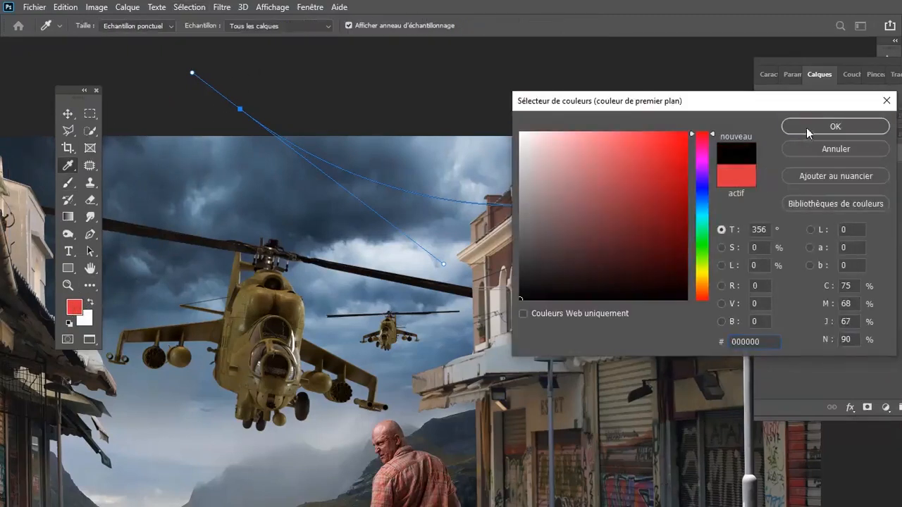
{"action": "left_click", "coordinate": [831, 126]}
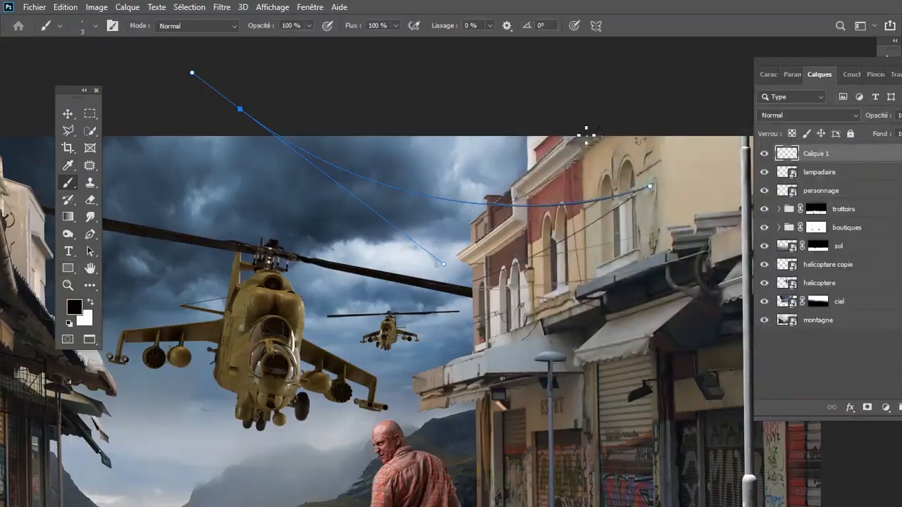
- Try stroking the cable path with the black 3 px brush, check it with the path hidden, undo the stroke and show the path again
{"action": "right_click", "coordinate": [405, 194]}
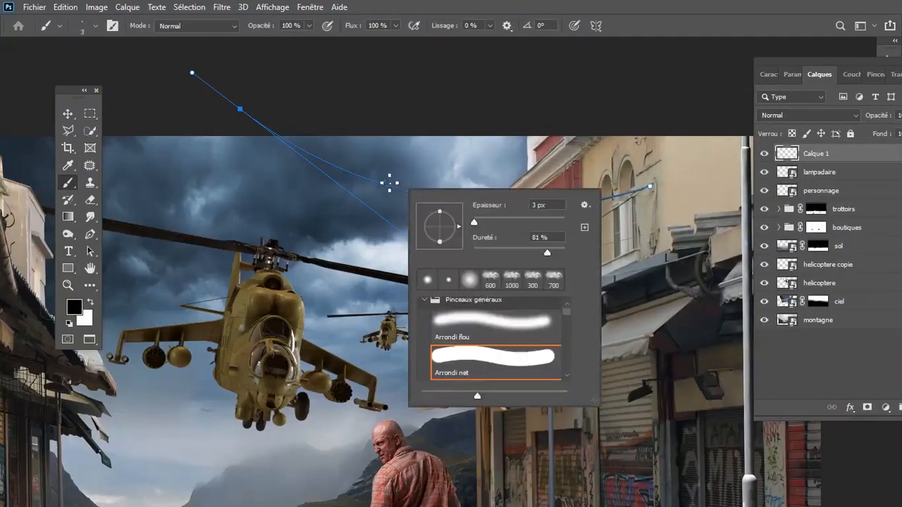
{"action": "left_click", "coordinate": [90, 116]}
{"action": "key", "text": "p"}
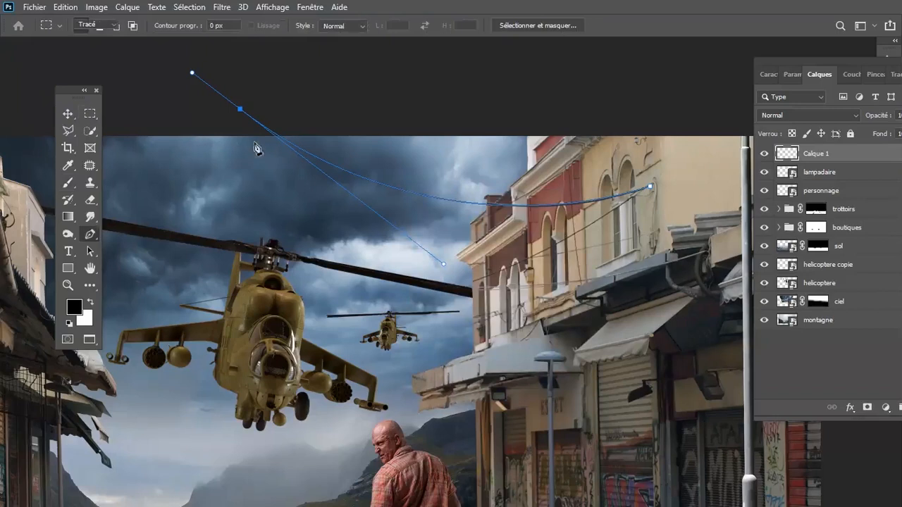
{"action": "right_click", "coordinate": [312, 159]}
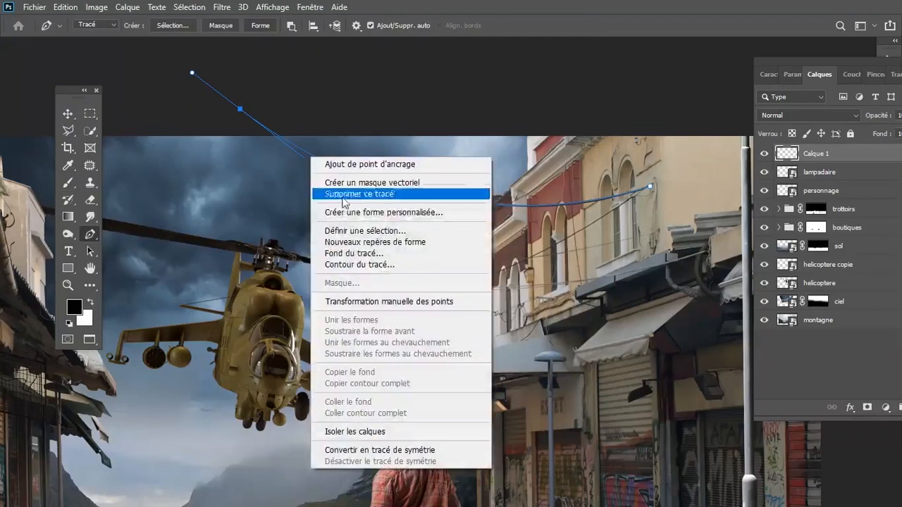
{"action": "left_click", "coordinate": [344, 264]}
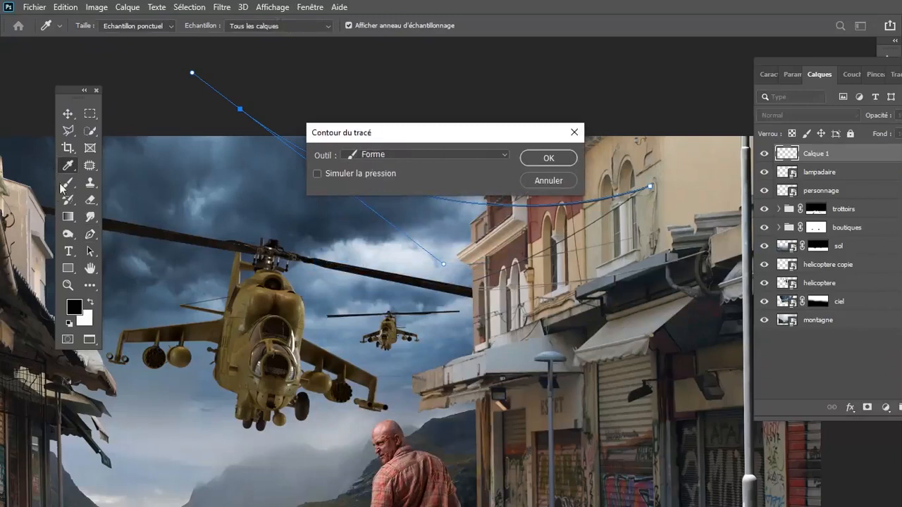
{"action": "left_click", "coordinate": [549, 159]}
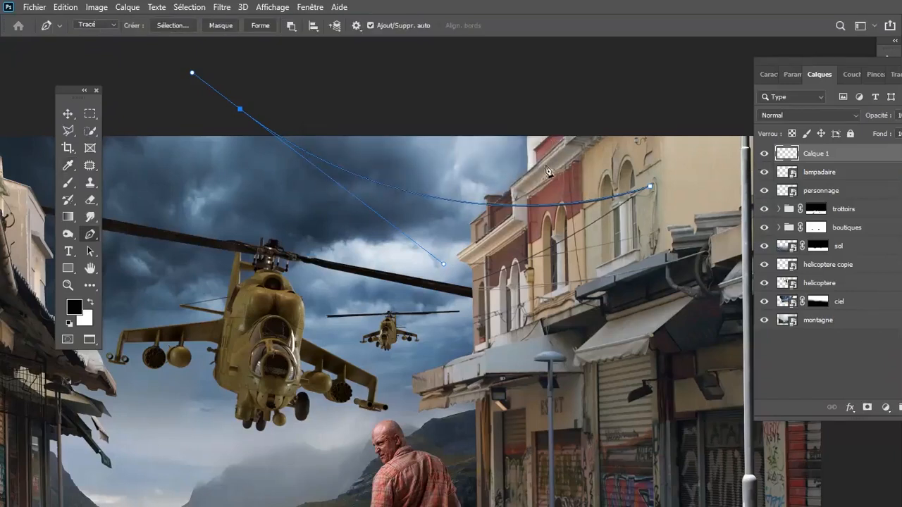
{"action": "key", "text": "ctrl+h"}
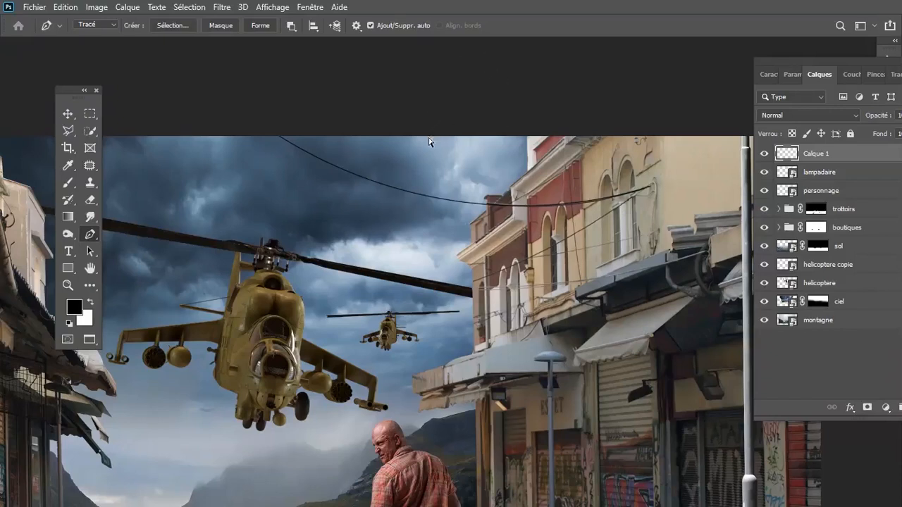
{"action": "key", "text": "ctrl+z"}
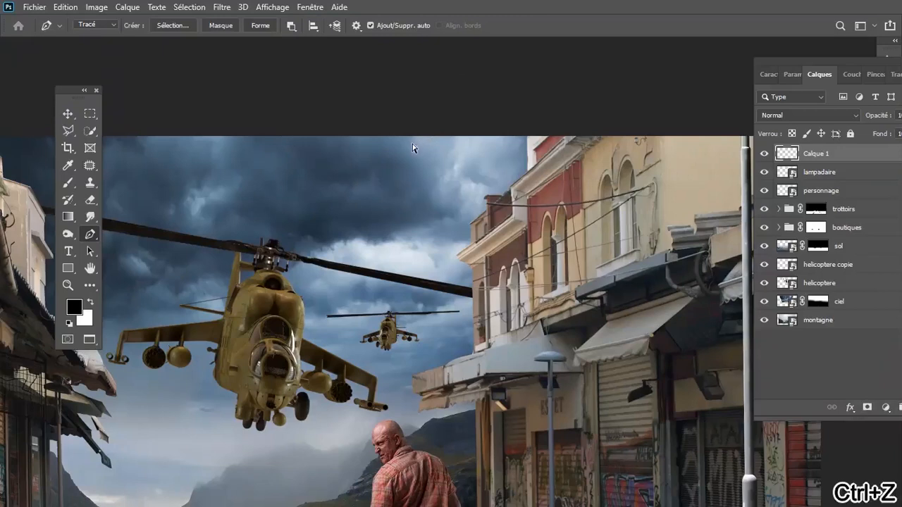
{"action": "key", "text": "ctrl+h"}
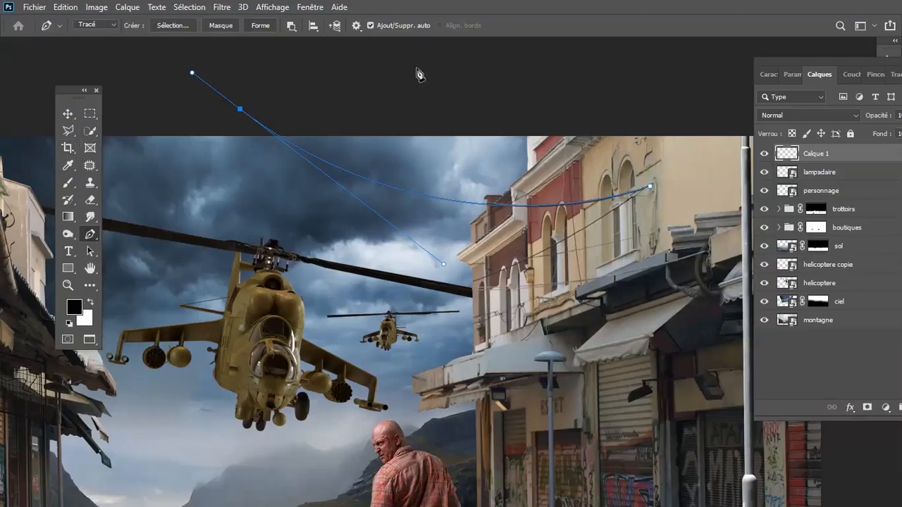
- Set the Brush tool's size to 5 px
{"action": "left_click", "coordinate": [68, 182]}
{"action": "left_click", "coordinate": [83, 28]}
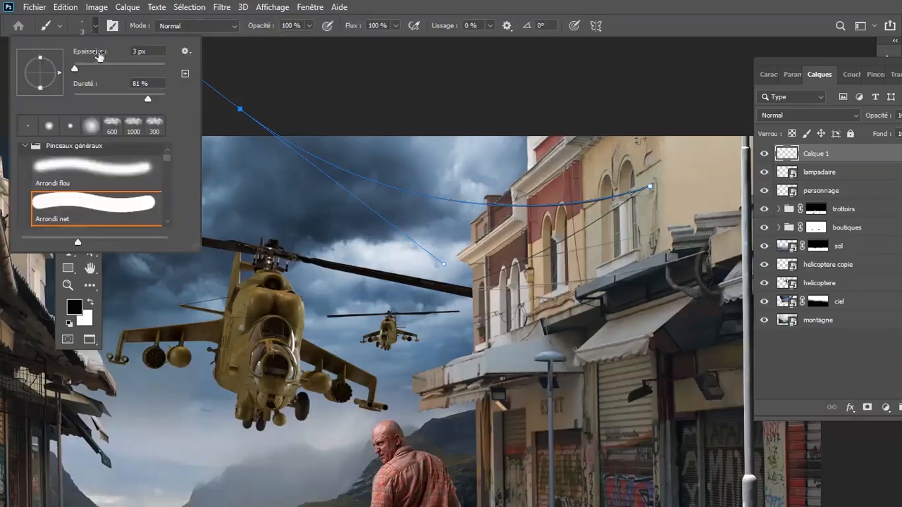
{"action": "left_click", "coordinate": [139, 50]}
{"action": "type", "text": "5"}
{"action": "key", "text": "Return"}
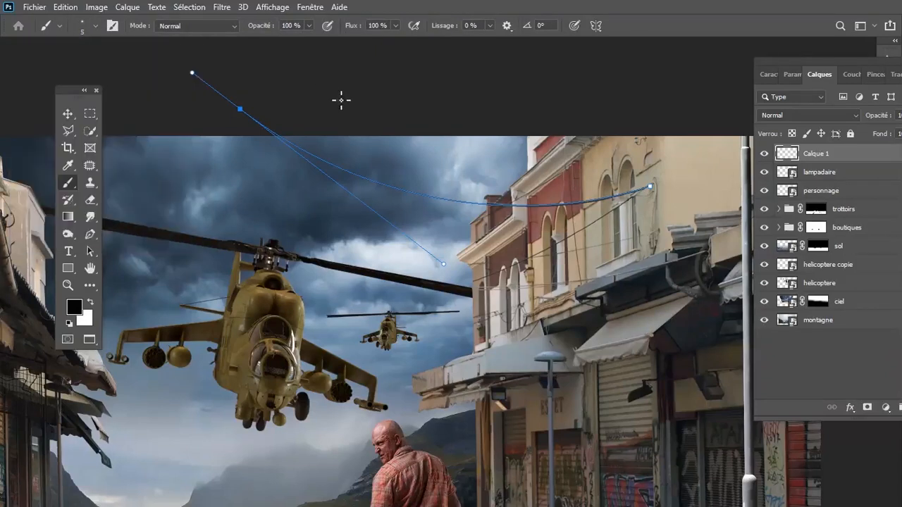
- Try stroking the cable path with the black 5 px brush, check it with the path hidden, and undo the stroke
{"action": "key", "text": "p"}
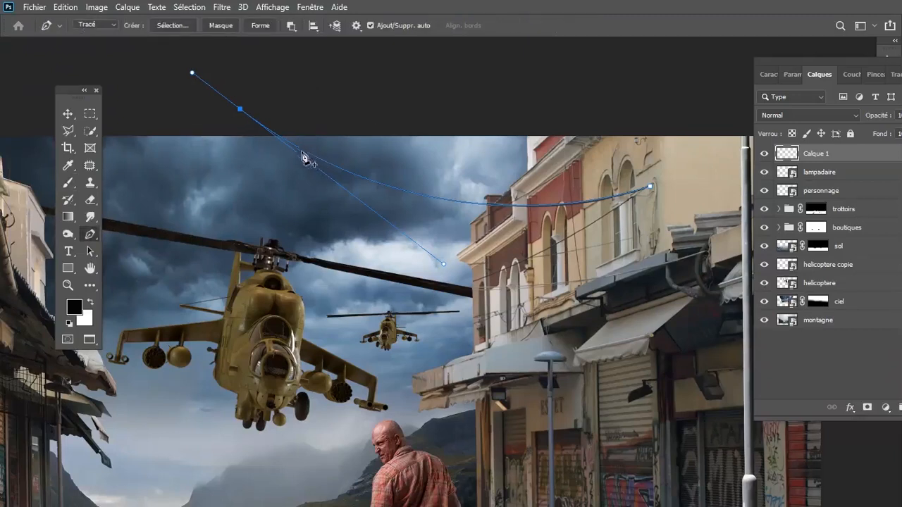
{"action": "right_click", "coordinate": [307, 155]}
{"action": "left_click", "coordinate": [318, 260]}
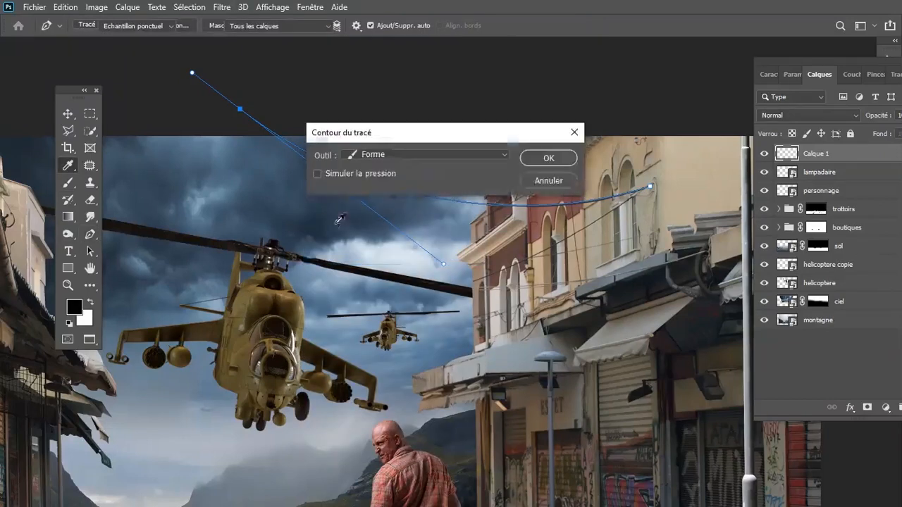
{"action": "left_click", "coordinate": [544, 158]}
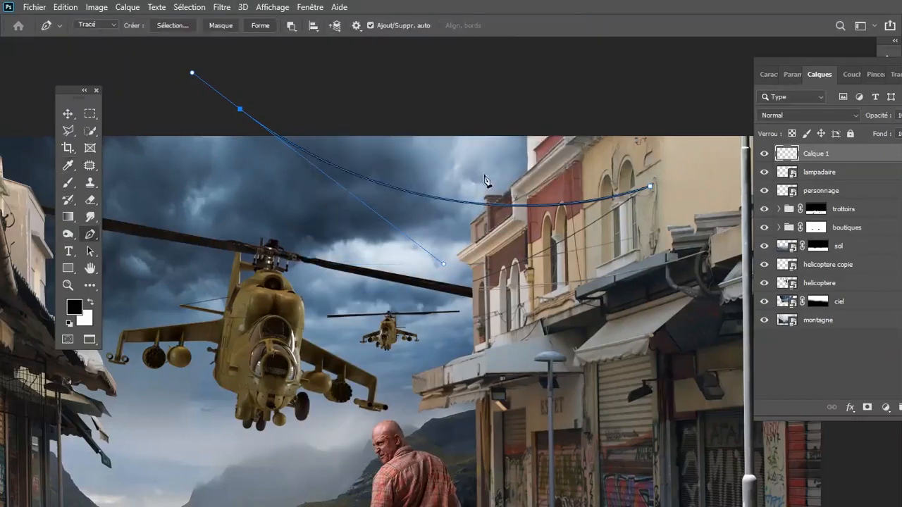
{"action": "key", "text": "ctrl+h"}
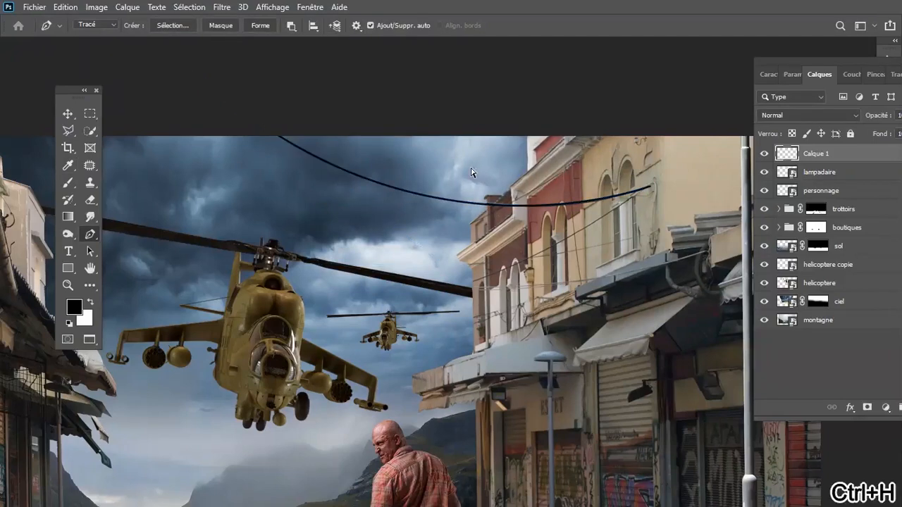
{"action": "key", "text": "ctrl+z"}
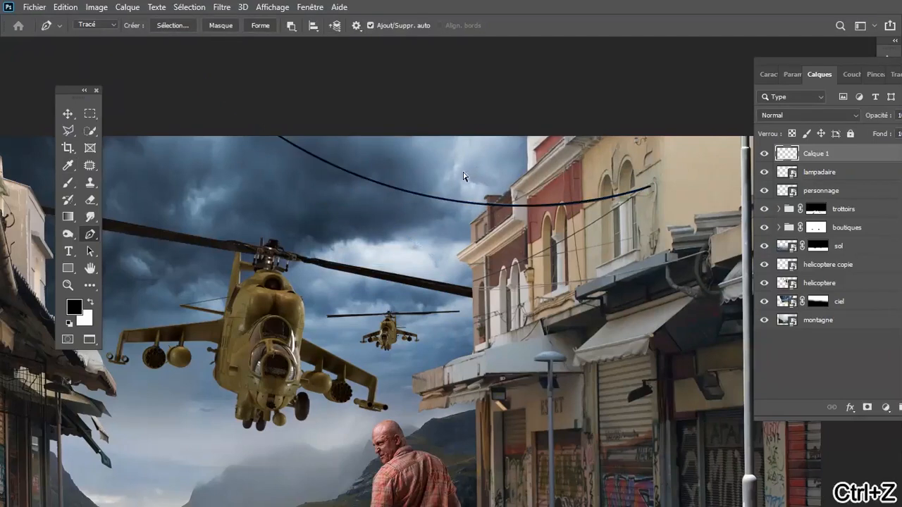
- Set the Brush tool's size to 7 px and show the hidden cable path again
{"action": "left_click", "coordinate": [64, 180]}
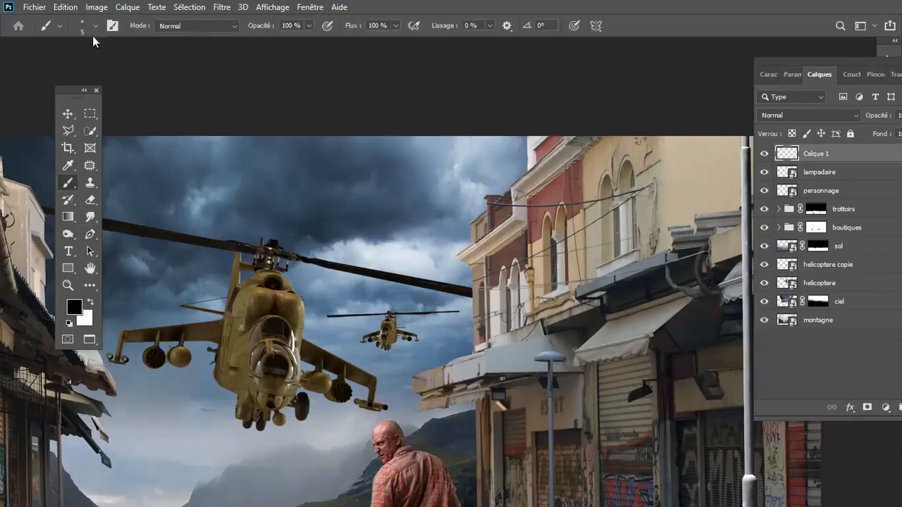
{"action": "left_click", "coordinate": [94, 26]}
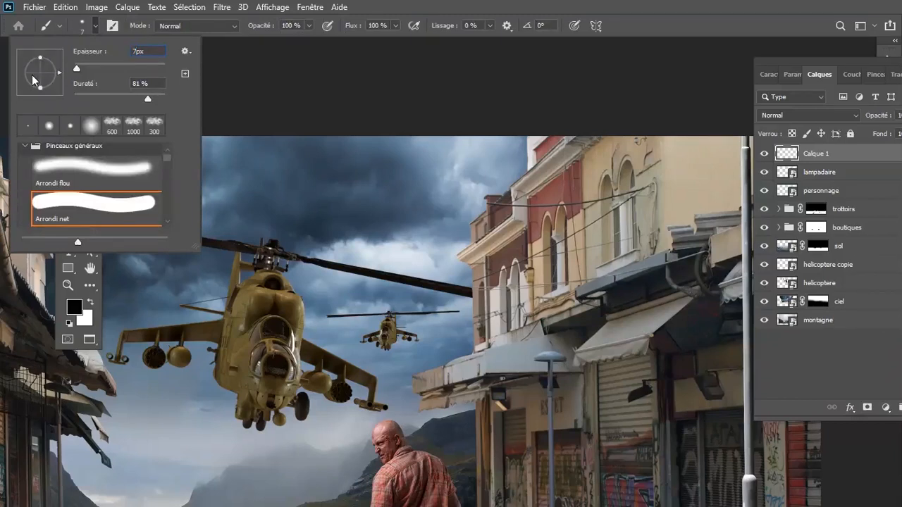
{"action": "key", "text": "Return"}
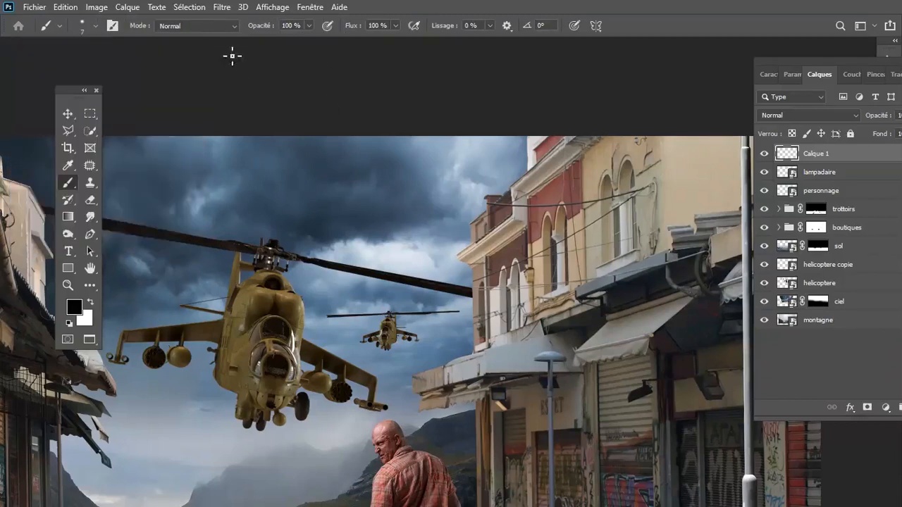
{"action": "key", "text": "ctrl+h"}
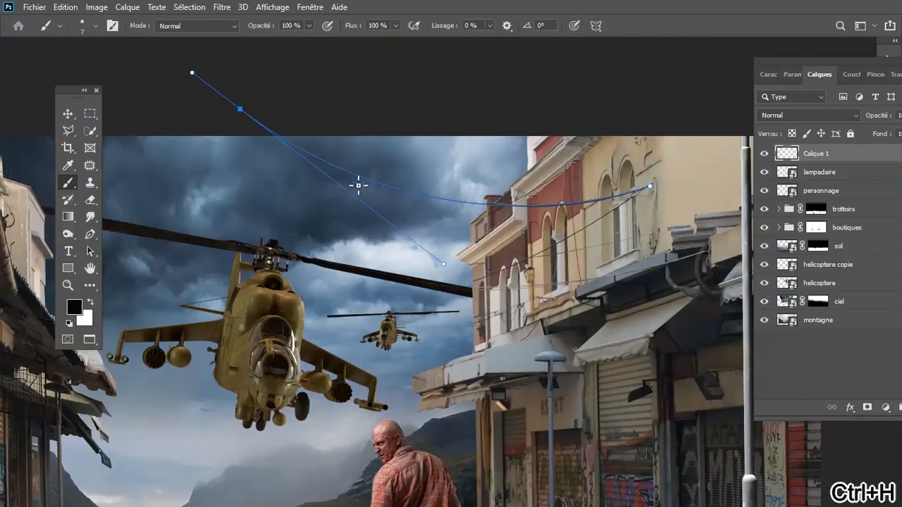
- Stroke the cable path with the Brush (Forme) without simulated pressure, and remove the path to check the cable on the whole image
{"action": "key", "text": "p"}
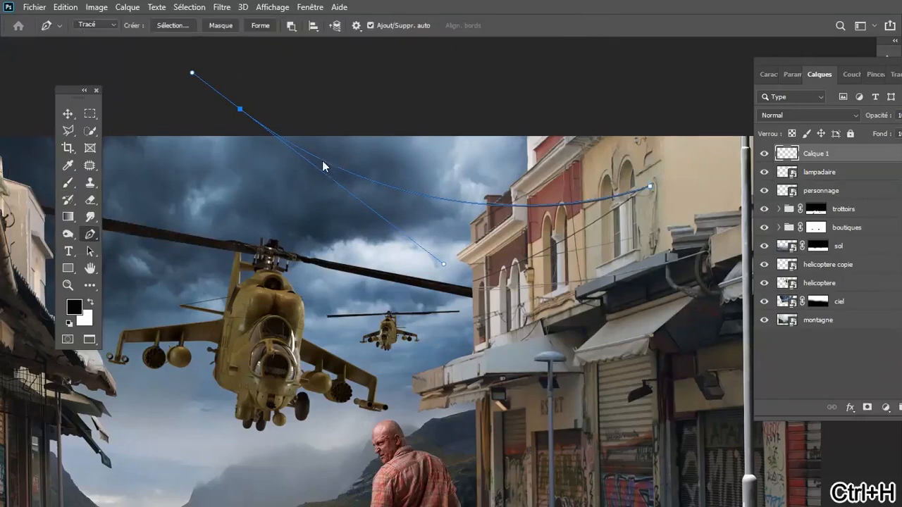
{"action": "right_click", "coordinate": [323, 166]}
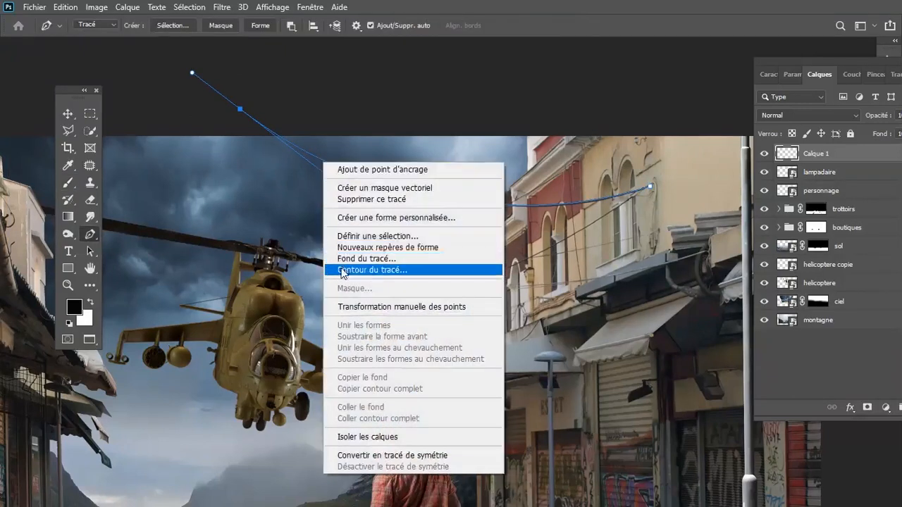
{"action": "left_click", "coordinate": [343, 271]}
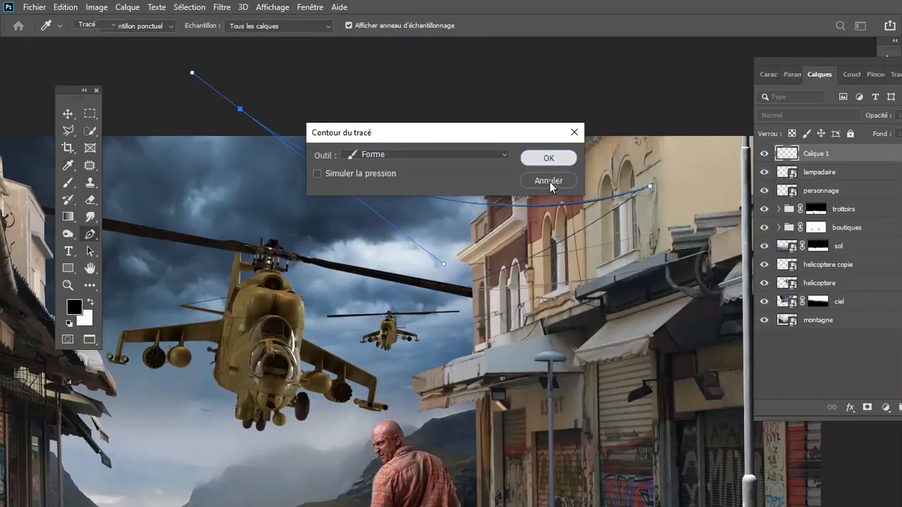
{"action": "key", "text": "Return"}
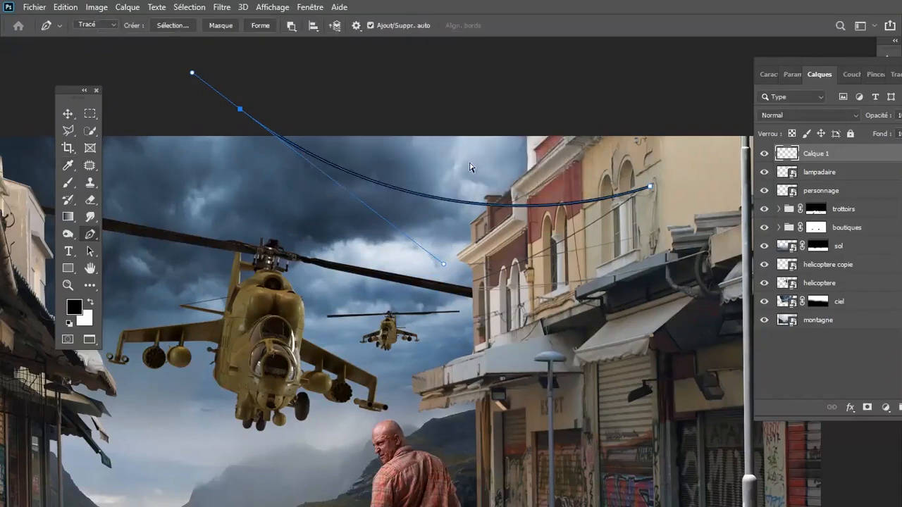
{"action": "key", "text": "Return"}
{"action": "key", "text": "Delete"}
{"action": "key", "text": "ctrl+minus"}
{"action": "key", "text": "ctrl+minus"}
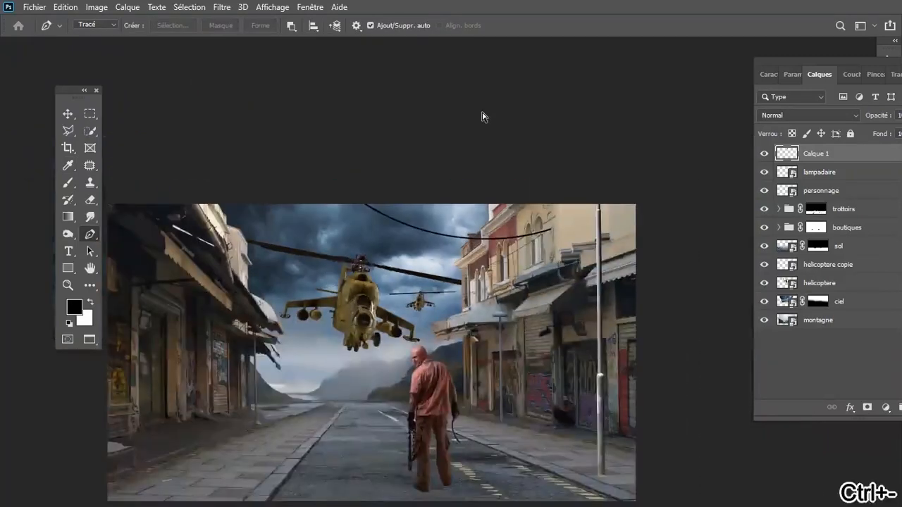
- Draw a second curved cable path from just below the first cable's building end to above the image's upper edge beside the opposite buildings
{"action": "key", "text": "ctrl+plus"}
{"action": "key", "text": "ctrl+plus"}
{"action": "left_click_drag", "start_coordinate": [414, 242], "coordinate": [310, 212]}
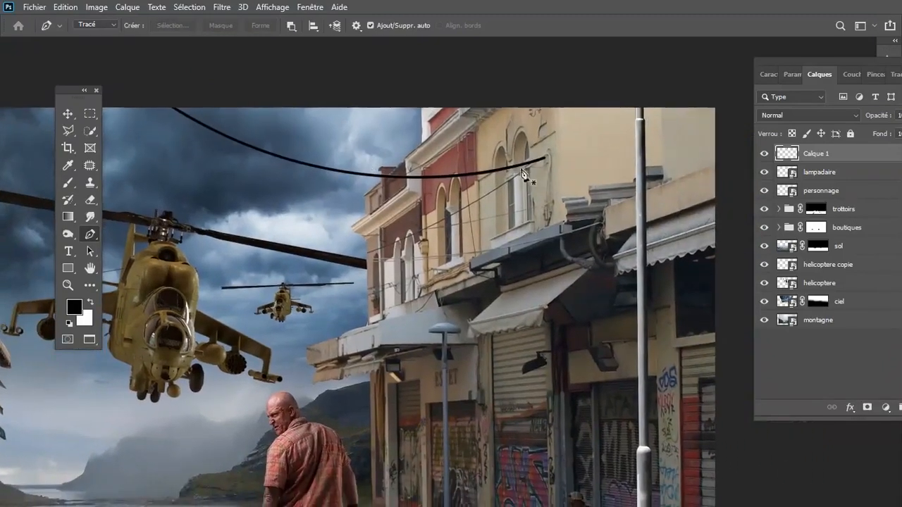
{"action": "left_click_drag", "start_coordinate": [524, 221], "coordinate": [536, 191]}
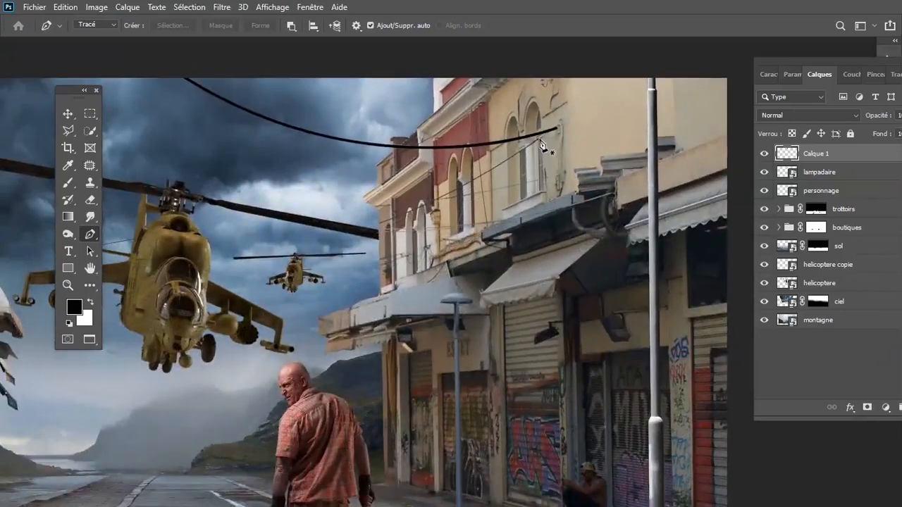
{"action": "left_click", "coordinate": [539, 139]}
{"action": "left_click_drag", "start_coordinate": [331, 219], "coordinate": [465, 196]}
{"action": "left_click_drag", "start_coordinate": [373, 212], "coordinate": [436, 203]}
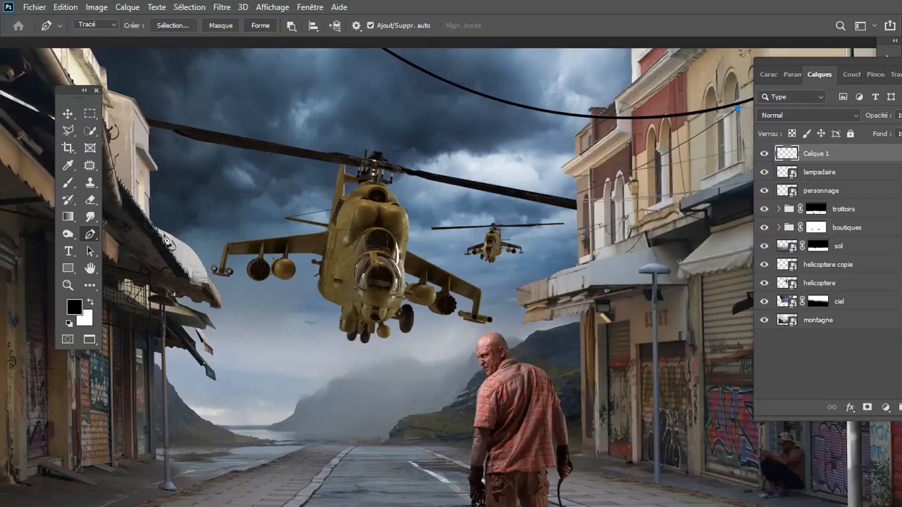
{"action": "left_click", "coordinate": [179, 45]}
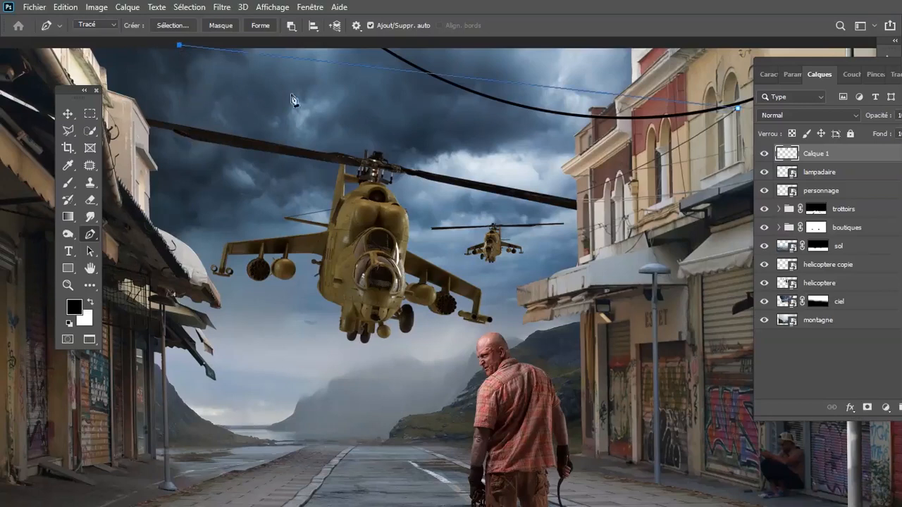
{"action": "key", "text": "ctrl+z"}
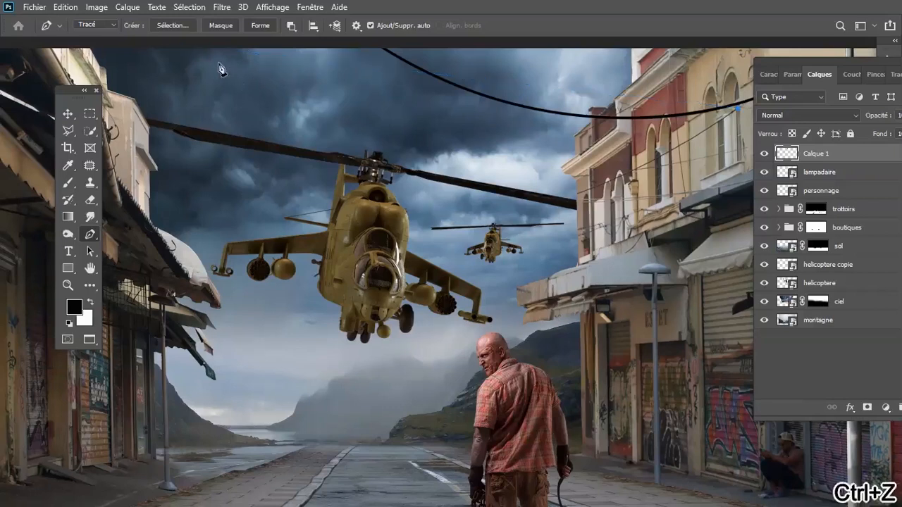
{"action": "left_click_drag", "start_coordinate": [179, 45], "coordinate": [115, 108]}
- Lengthen the end point's curve handle far downward so the second cable path sags deeply across the helicopter
{"action": "left_click_drag", "start_coordinate": [436, 218], "coordinate": [348, 190]}
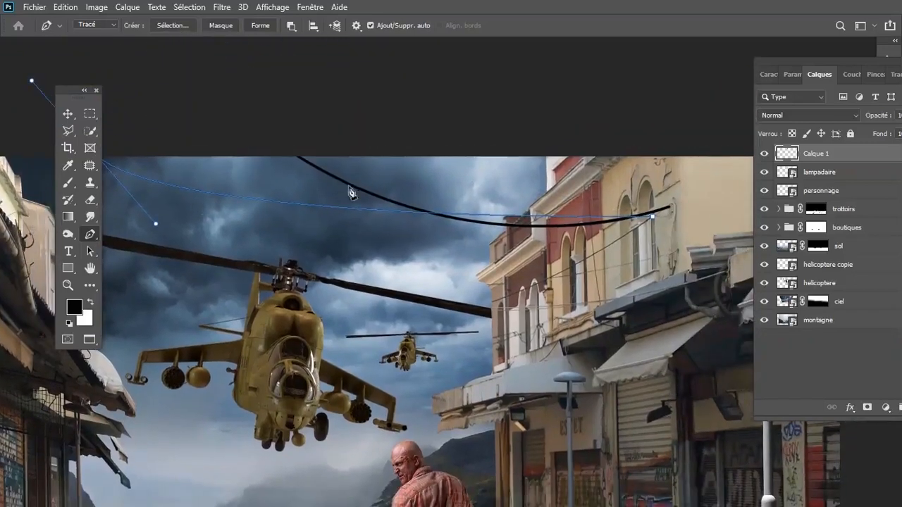
{"action": "left_click_drag", "start_coordinate": [155, 229], "coordinate": [358, 469]}
{"action": "left_click_drag", "start_coordinate": [438, 465], "coordinate": [235, 449]}
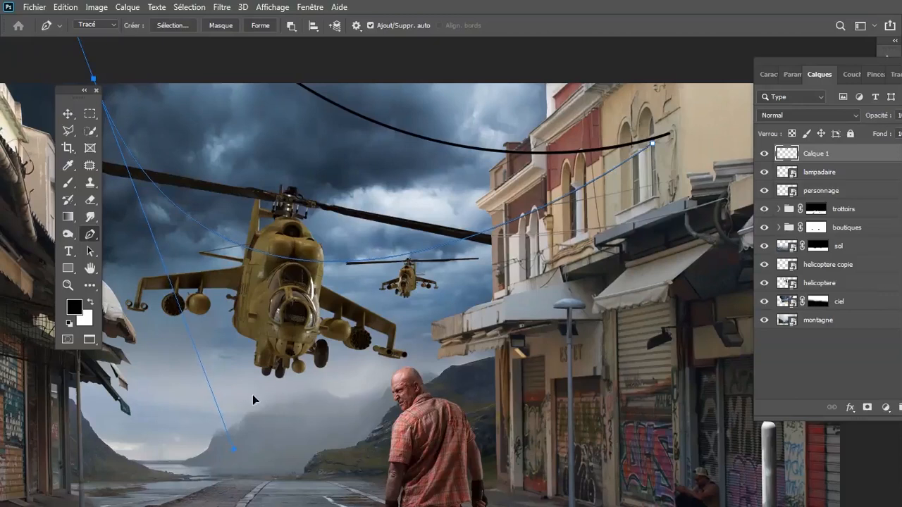
{"action": "key", "text": "ctrl+minus"}
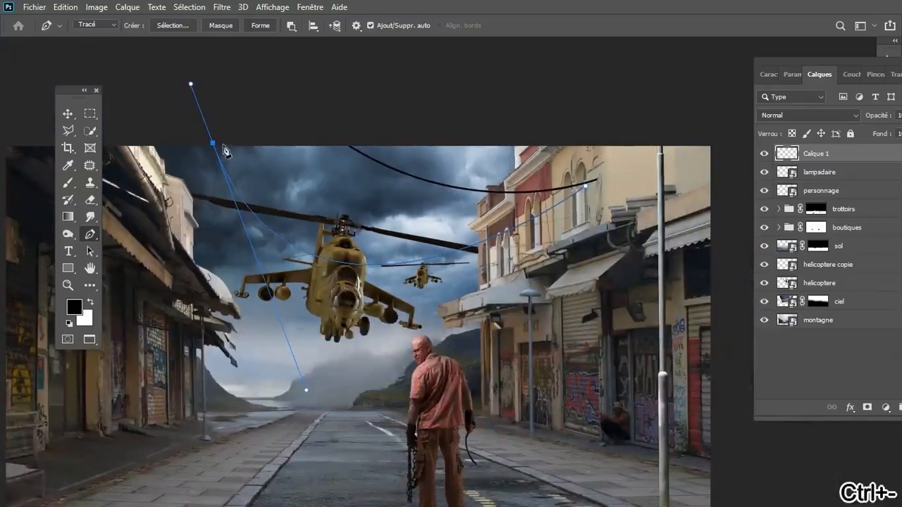
- Stroke the second cable path with the Brush (Forme) without simulated pressure, and dismiss the path
{"action": "right_click", "coordinate": [231, 182]}
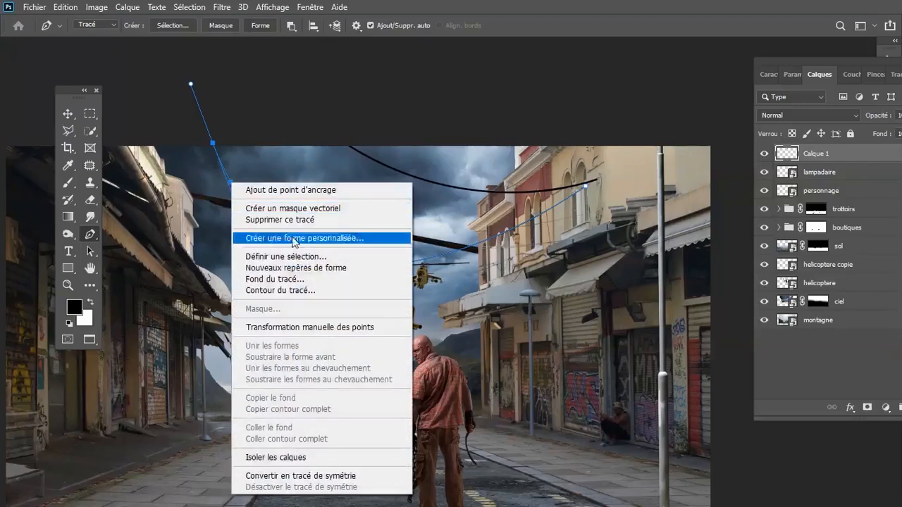
{"action": "left_click", "coordinate": [280, 290]}
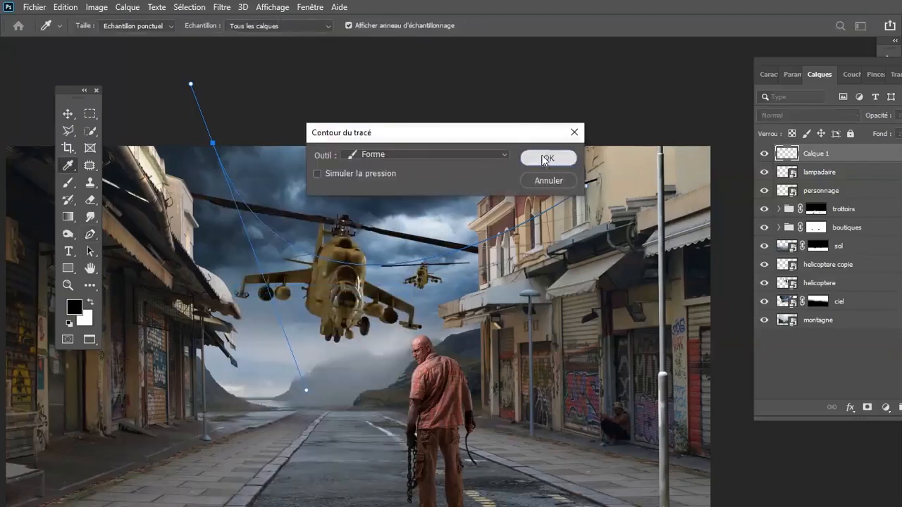
{"action": "left_click", "coordinate": [544, 160]}
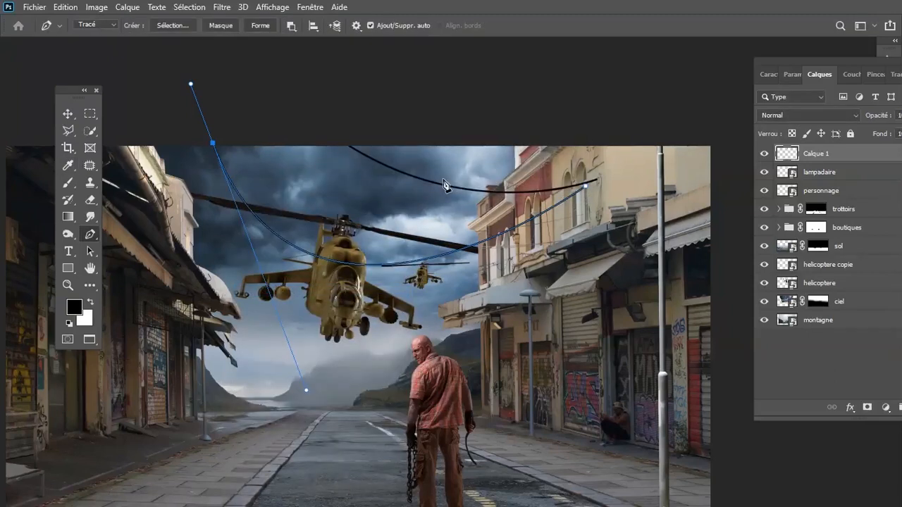
{"action": "key", "text": "Return"}
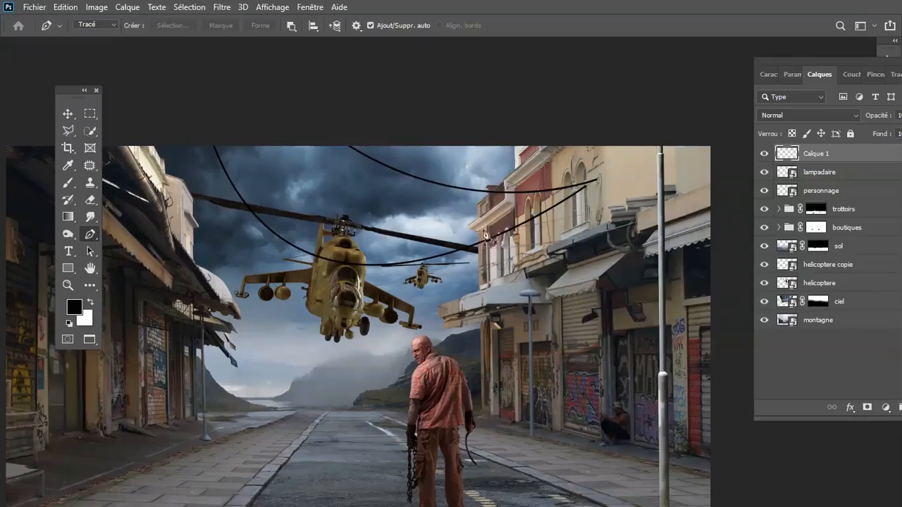
- Draw a third, slightly curved cable path from the yellow facade below the other cables to the building above the opposite awning
{"action": "left_click_drag", "start_coordinate": [532, 207], "coordinate": [444, 188]}
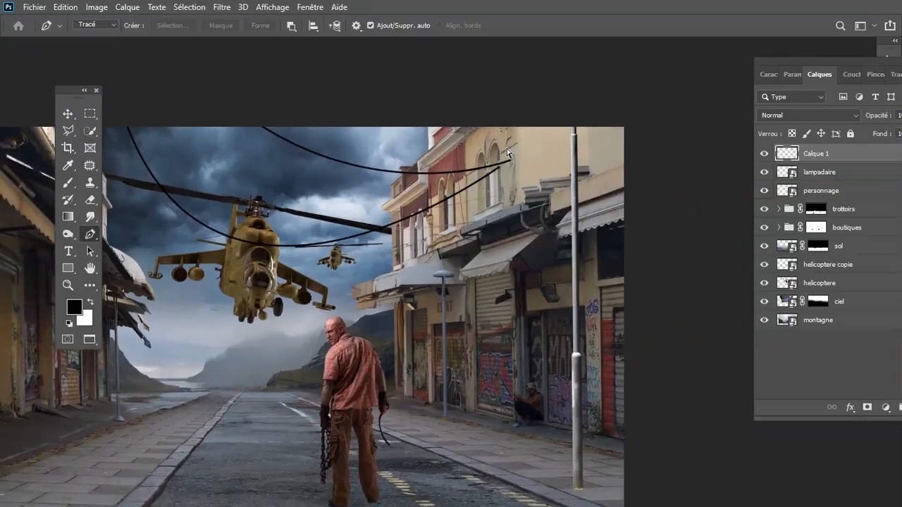
{"action": "key", "text": "ctrl+plus"}
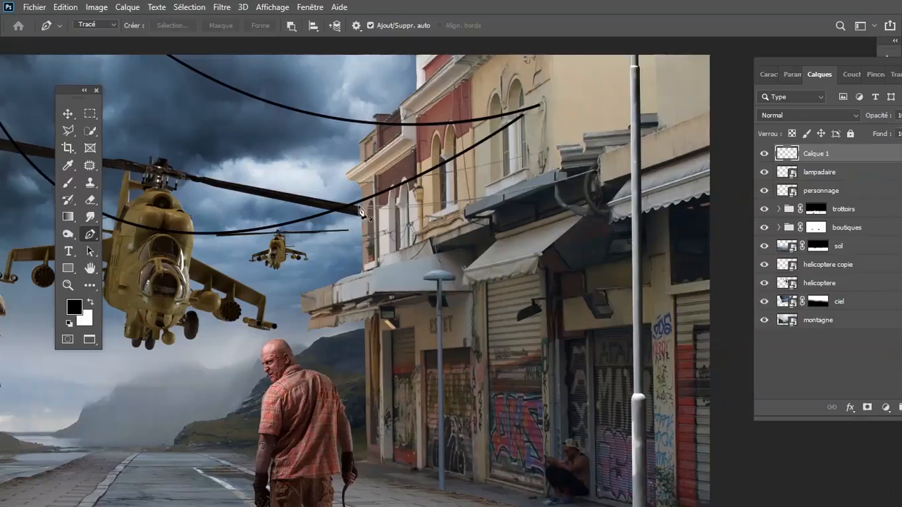
{"action": "left_click", "coordinate": [541, 152]}
{"action": "key", "text": "ctrl+minus"}
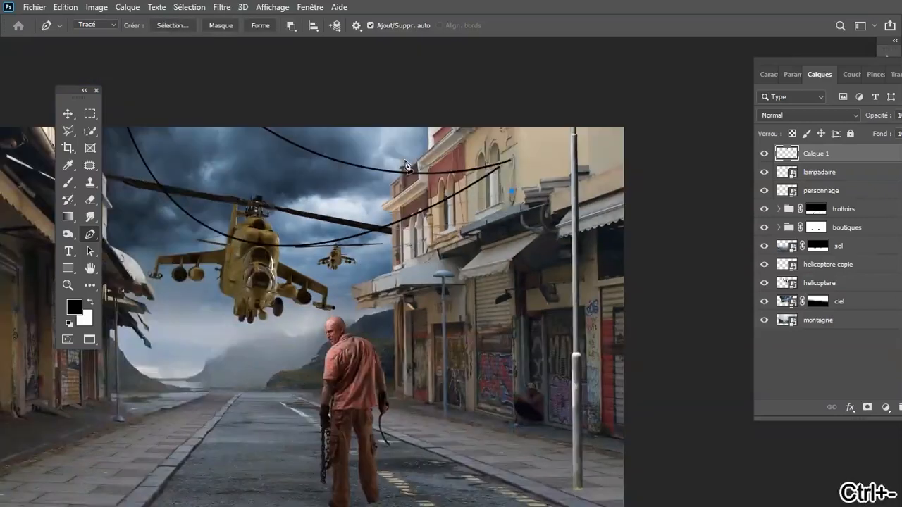
{"action": "left_click_drag", "start_coordinate": [197, 173], "coordinate": [312, 170]}
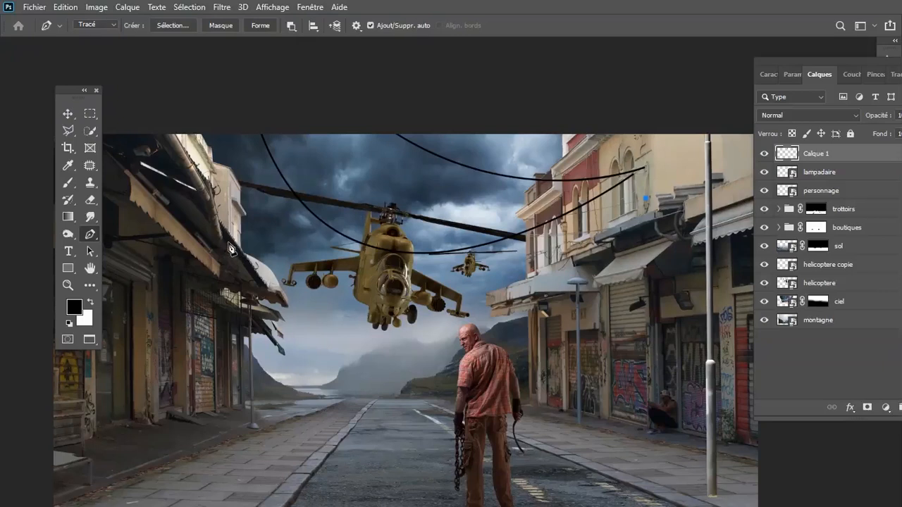
{"action": "left_click_drag", "start_coordinate": [233, 242], "coordinate": [176, 183]}
{"action": "left_click_drag", "start_coordinate": [290, 303], "coordinate": [362, 264]}
{"action": "key", "text": "ctrl+plus"}
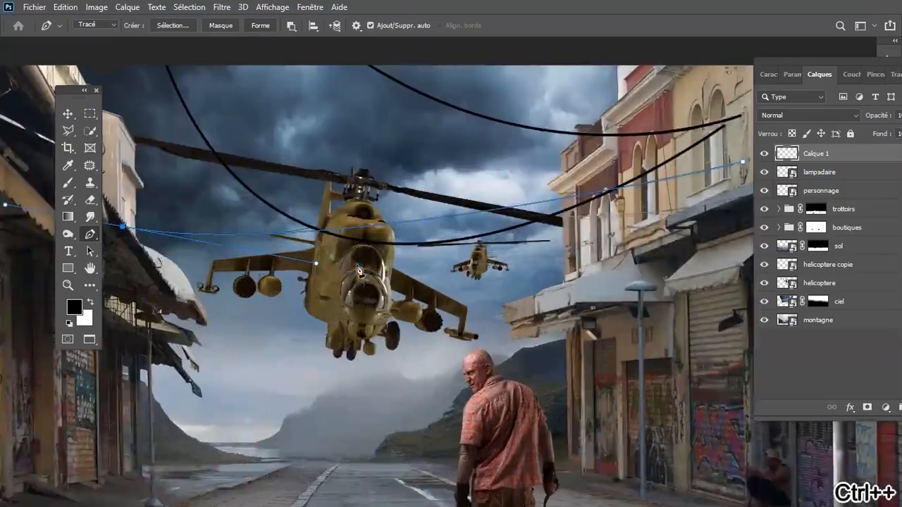
{"action": "key", "text": "ctrl+plus"}
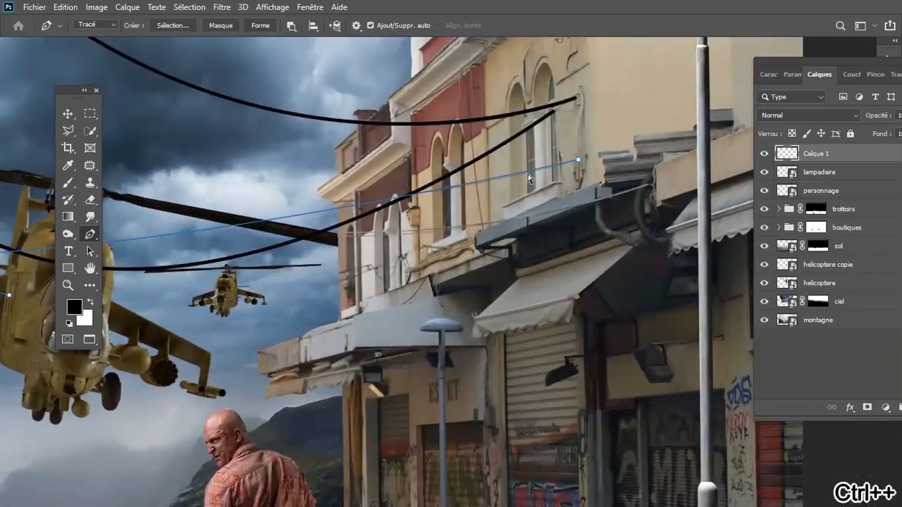
{"action": "key", "text": "ctrl+minus"}
{"action": "key", "text": "ctrl+minus"}
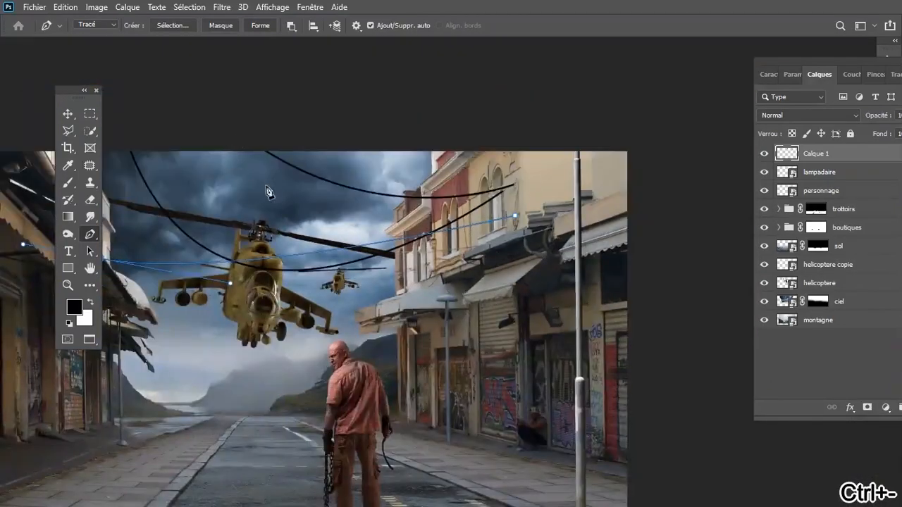
- Stroke the third cable path with the Brush (Forme) without simulated pressure, and dismiss the path
{"action": "right_click", "coordinate": [259, 268]}
{"action": "left_click", "coordinate": [284, 303]}
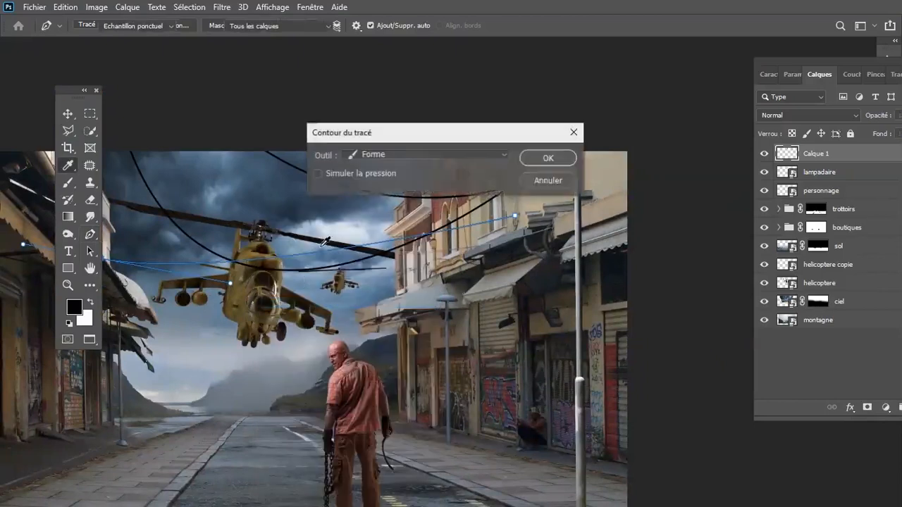
{"action": "left_click", "coordinate": [533, 157]}
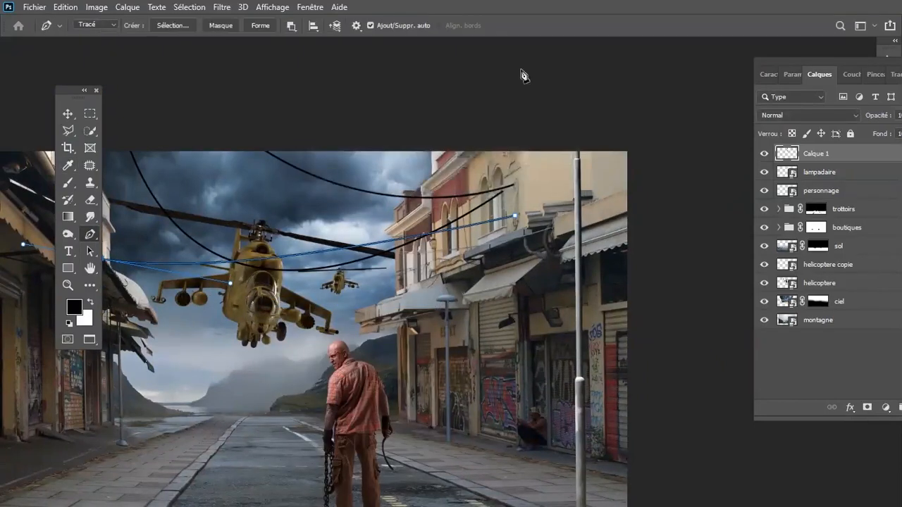
{"action": "key", "text": "ctrl+minus"}
{"action": "key", "text": "Escape"}
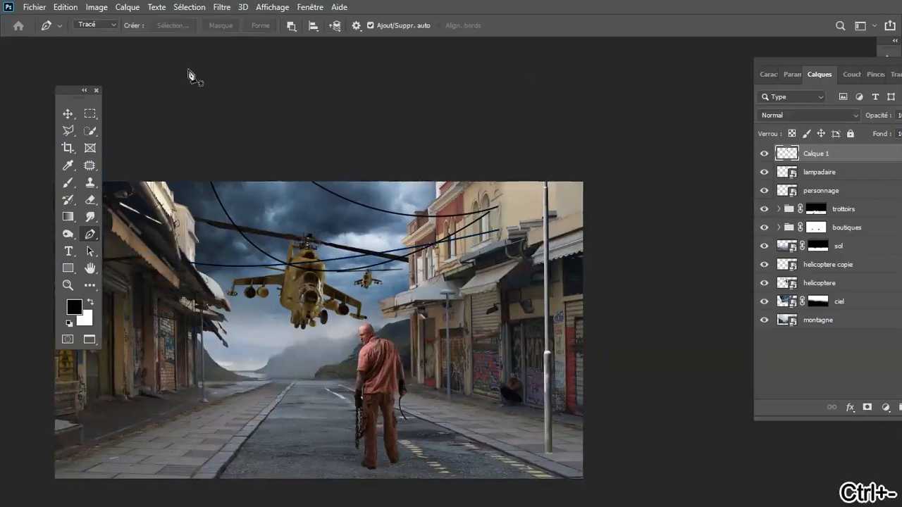
- Draw a fourth curved cable path from the ledge above the striped awning near the tall lamp post to the image's upper edge over the opposite shops
{"action": "left_click_drag", "start_coordinate": [259, 202], "coordinate": [315, 142]}
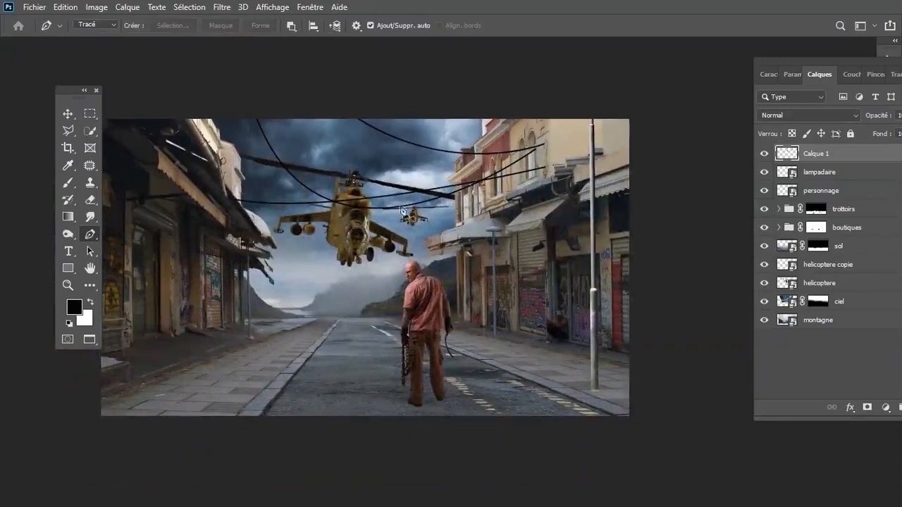
{"action": "key", "text": "ctrl+plus"}
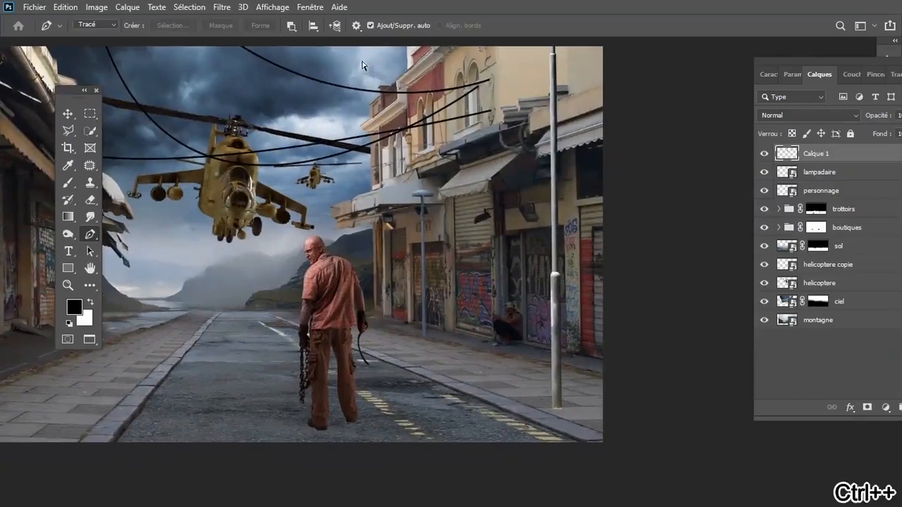
{"action": "key", "text": "ctrl+plus"}
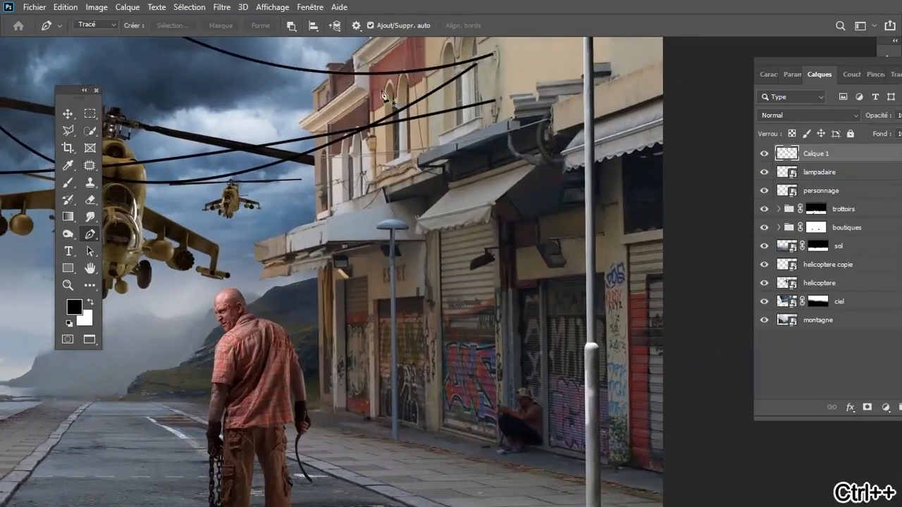
{"action": "key", "text": "ctrl+plus"}
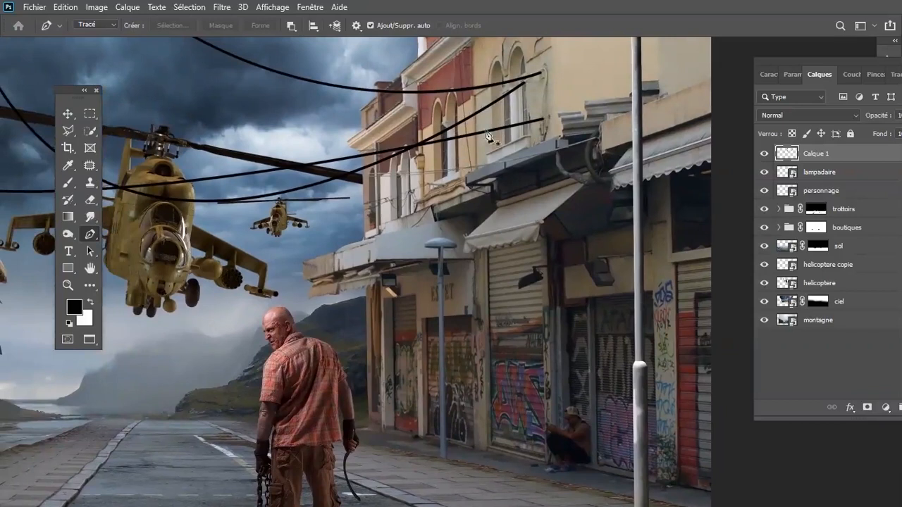
{"action": "left_click", "coordinate": [596, 139]}
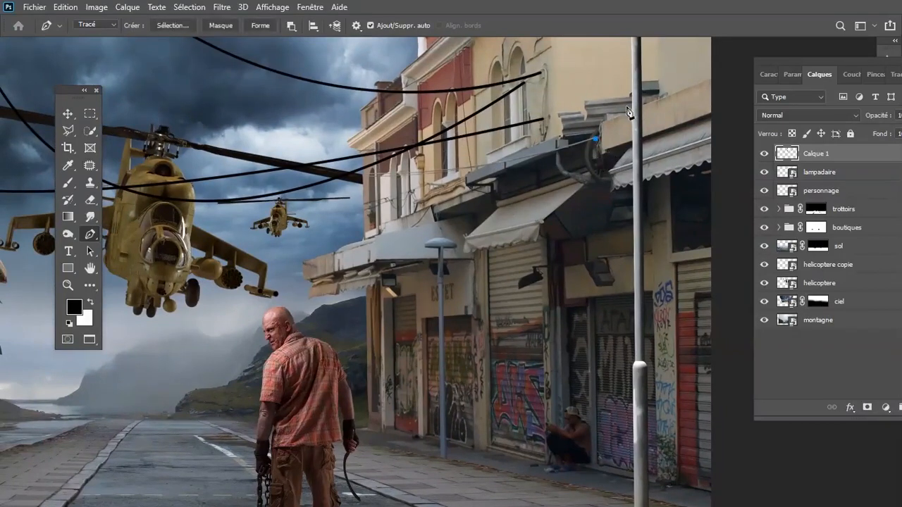
{"action": "key", "text": "ctrl+minus"}
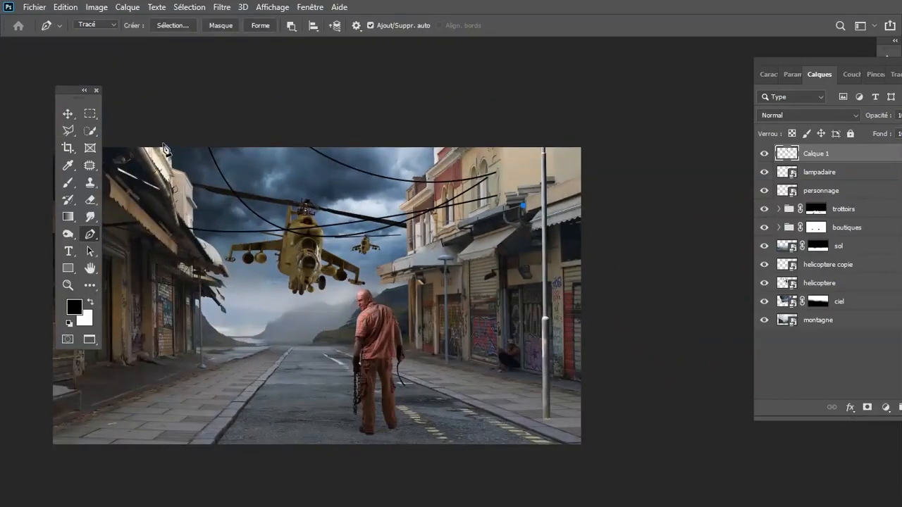
{"action": "left_click_drag", "start_coordinate": [163, 145], "coordinate": [92, 68]}
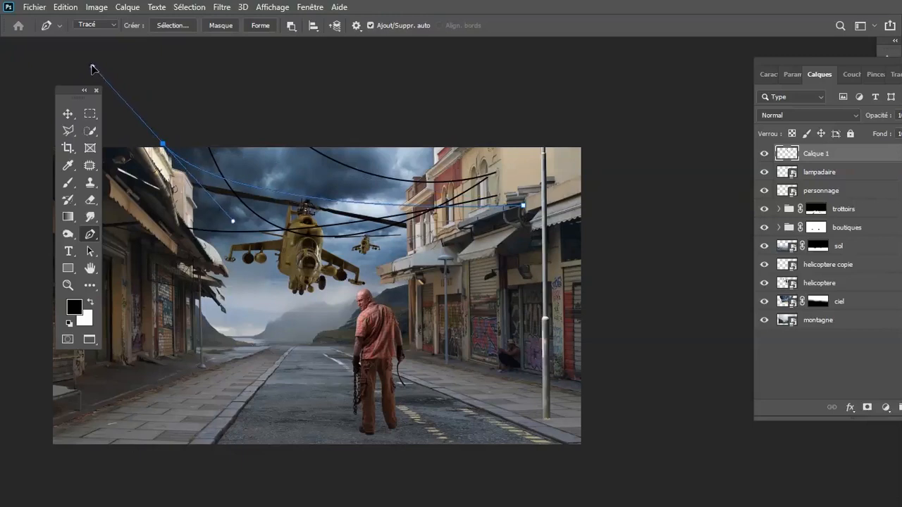
- Lengthen the fourth path's curve handle to below the helicopter's wing, fine-tuning it so the cable sags toward the building with the striped awning
{"action": "left_click_drag", "start_coordinate": [235, 224], "coordinate": [337, 286]}
{"action": "key", "text": "ctrl+plus"}
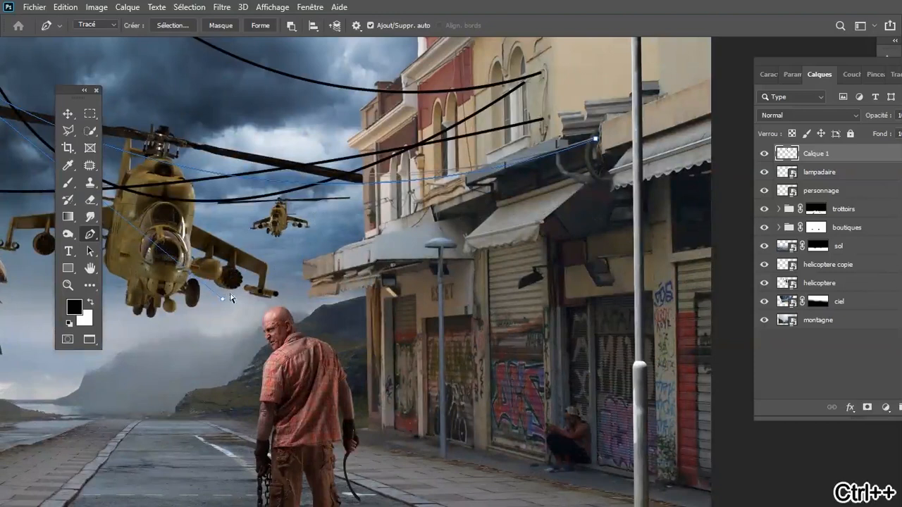
{"action": "left_click_drag", "start_coordinate": [221, 301], "coordinate": [241, 283]}
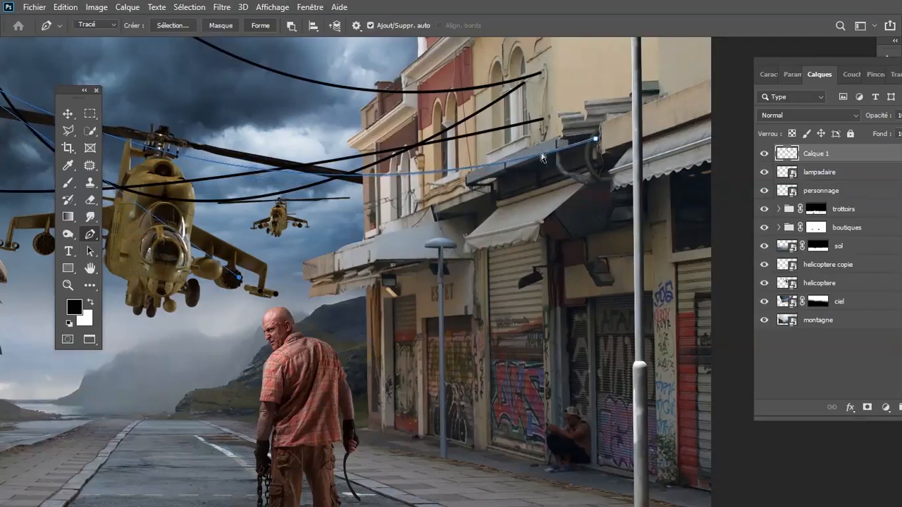
- Stroke the fourth cable path with the Brush (Forme), leaving simulated pressure off, and dismiss the path
{"action": "key", "text": "ctrl+minus"}
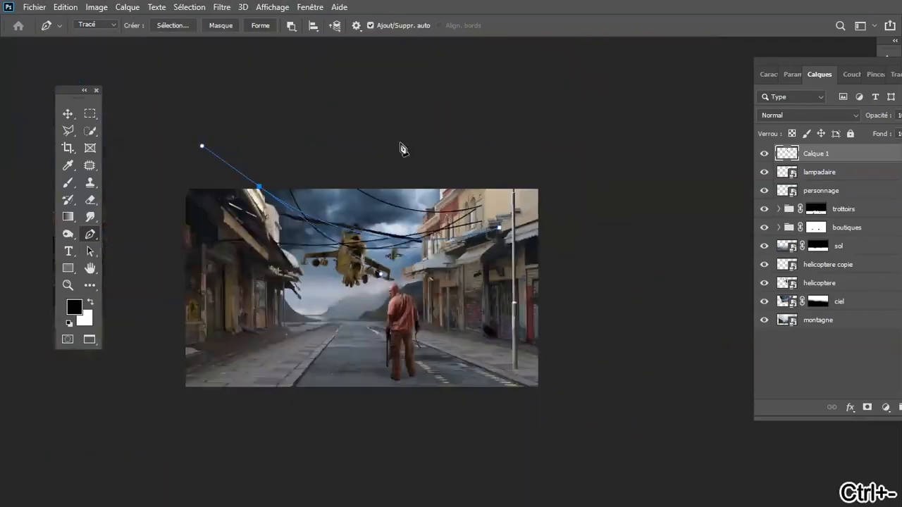
{"action": "right_click", "coordinate": [284, 198]}
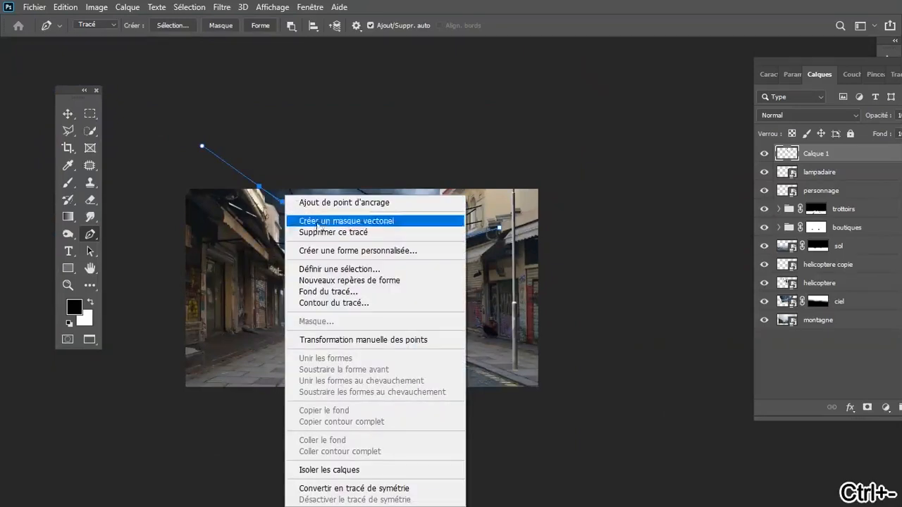
{"action": "left_click", "coordinate": [335, 305]}
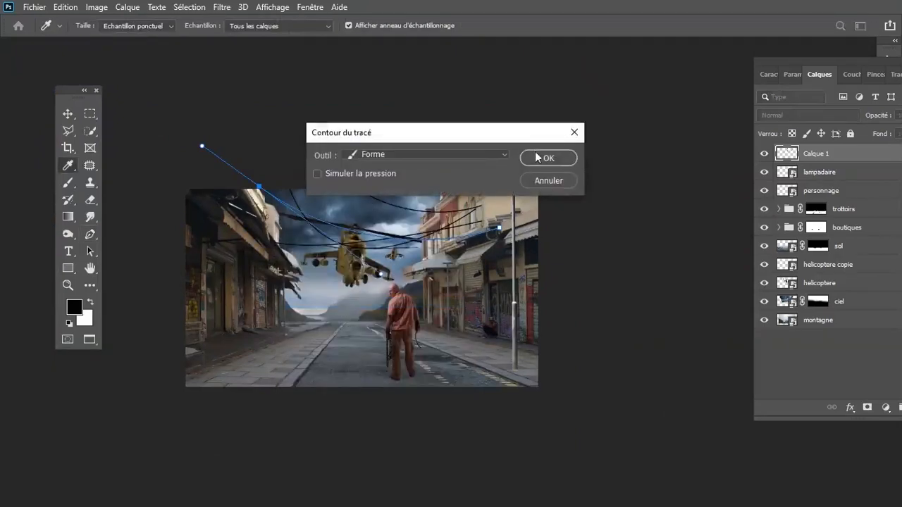
{"action": "left_click", "coordinate": [537, 159]}
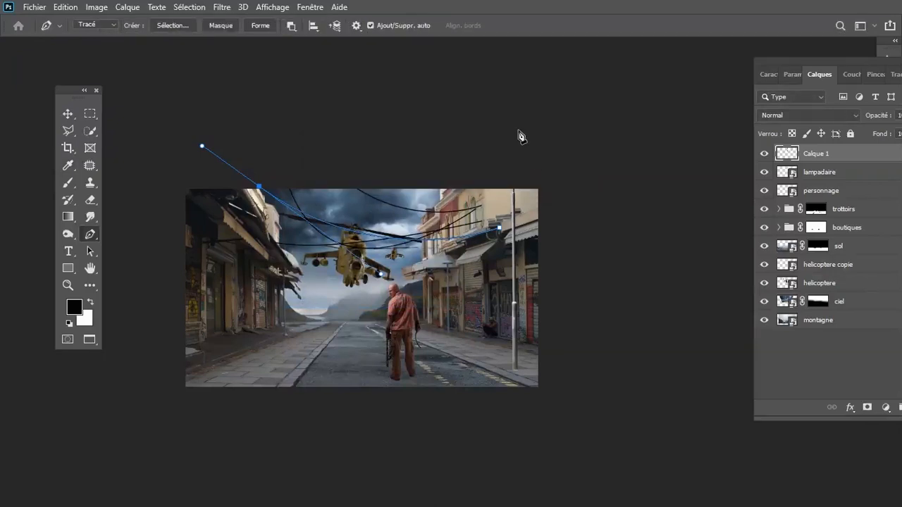
{"action": "key", "text": "Return"}
- Examine the four stroked cables close up and in the overall composition
{"action": "key", "text": "ctrl+minus"}
{"action": "key", "text": "ctrl+plus"}
{"action": "key", "text": "ctrl+plus"}
{"action": "key", "text": "ctrl+plus"}
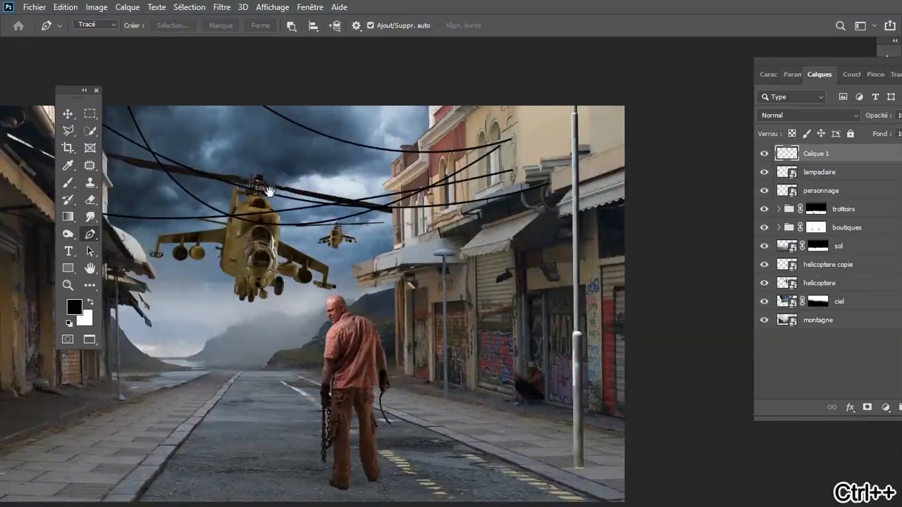
{"action": "left_click_drag", "start_coordinate": [270, 191], "coordinate": [411, 177]}
{"action": "key", "text": "ctrl+minus"}
{"action": "key", "text": "ctrl+minus"}
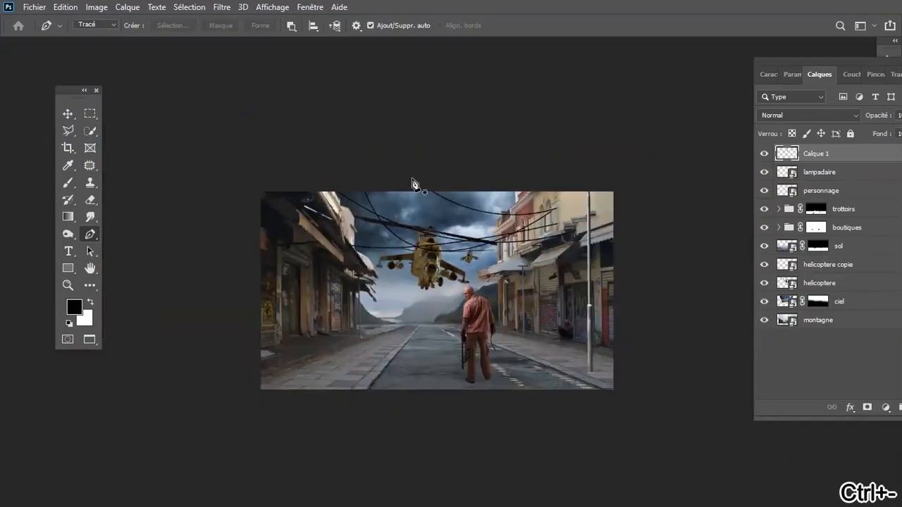
{"action": "key", "text": "ctrl+plus"}
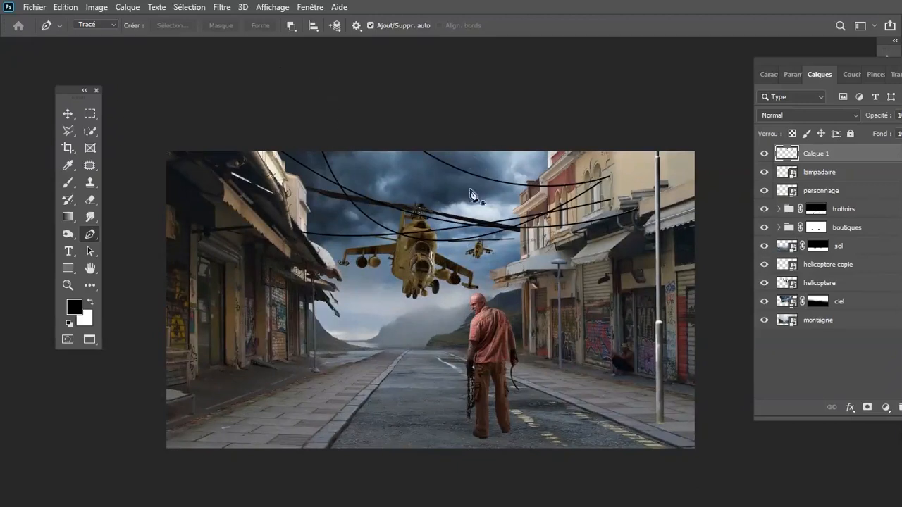
{"action": "key", "text": "ctrl+plus"}
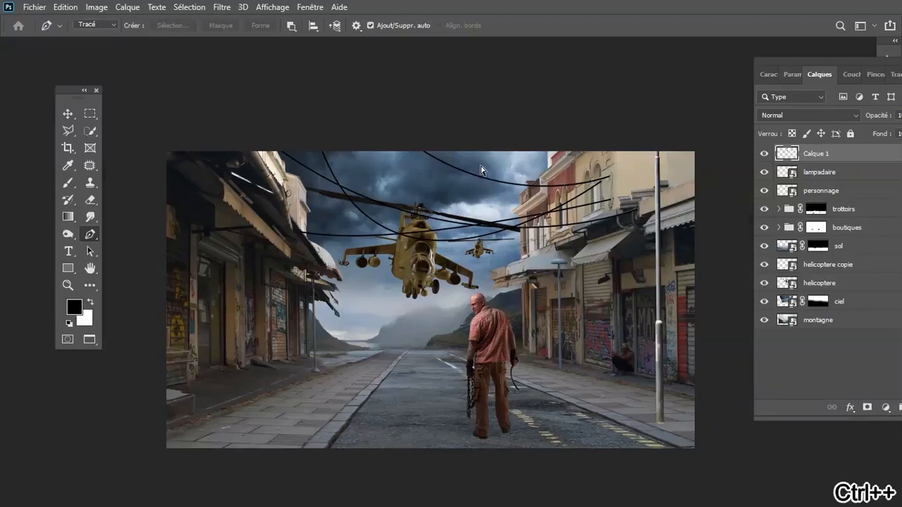
{"action": "key", "text": "ctrl+minus"}
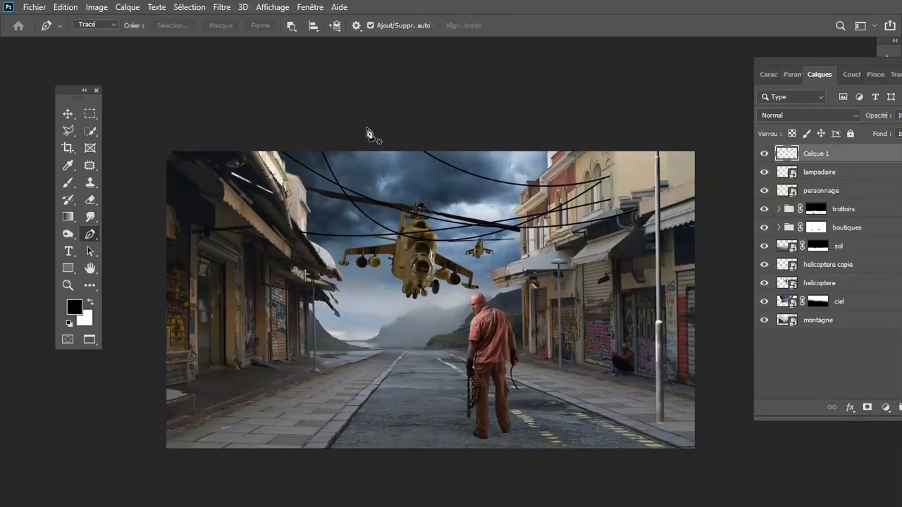
{"action": "key", "text": "ctrl+minus"}
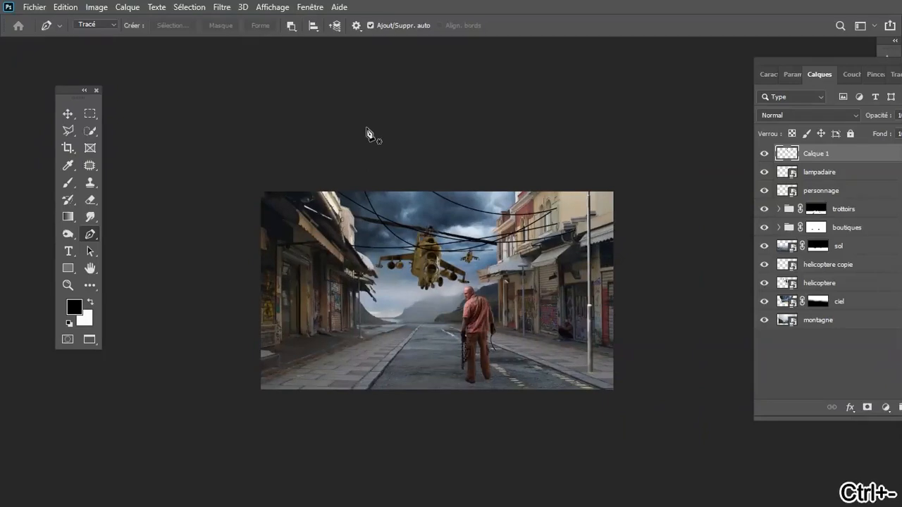
{"action": "key", "text": "ctrl+plus"}
{"action": "key", "text": "ctrl+plus"}
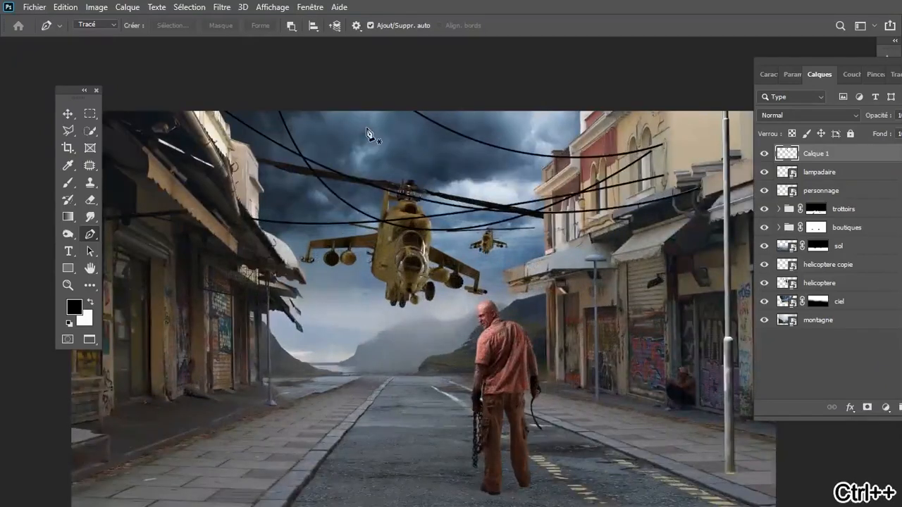
- Rename the cable layer Calque 1 as "cables"
{"action": "key", "text": "ctrl+minus"}
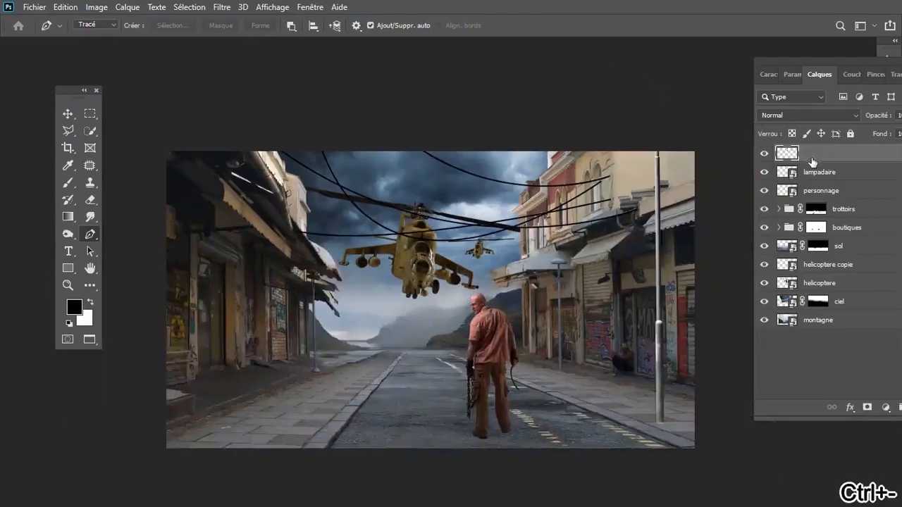
{"action": "double_click", "coordinate": [812, 154]}
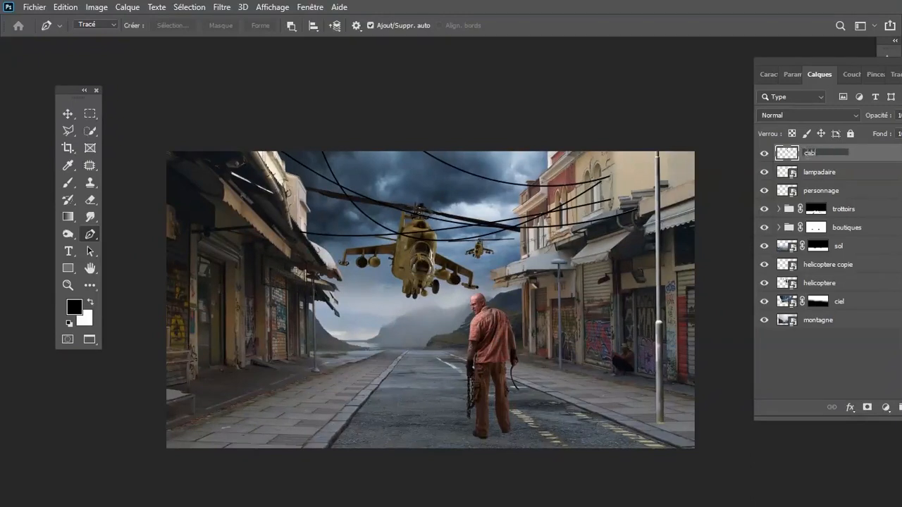
{"action": "key", "text": "Return"}
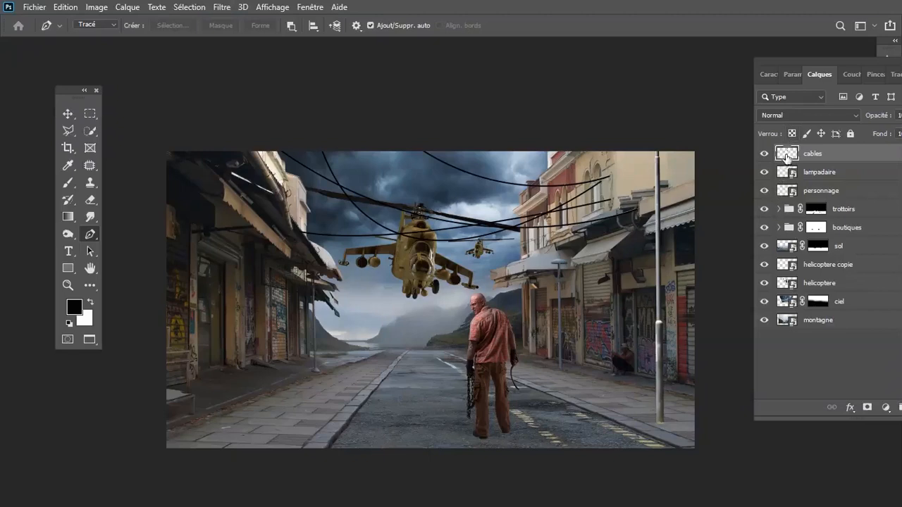
- Group the "helicoptere copie" and "helicoptere" layers and name the group "helicopteres"
{"action": "left_click", "coordinate": [788, 269]}
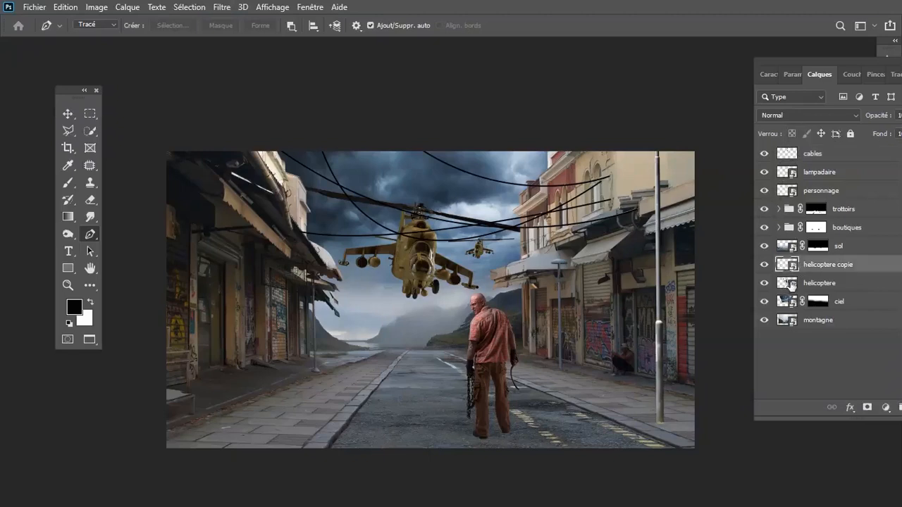
{"action": "left_click", "coordinate": [790, 284], "text": "shift"}
{"action": "key", "text": "ctrl+g"}
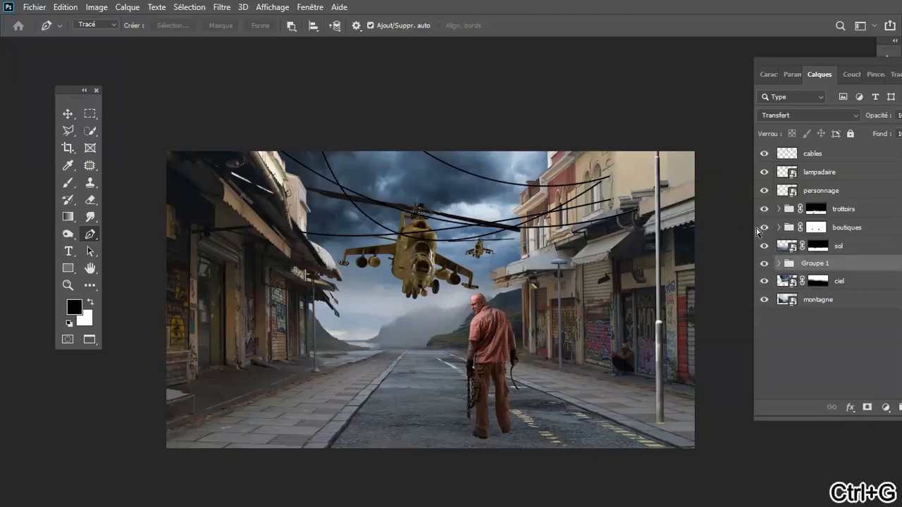
{"action": "double_click", "coordinate": [822, 265]}
{"action": "type", "text": "hel"}
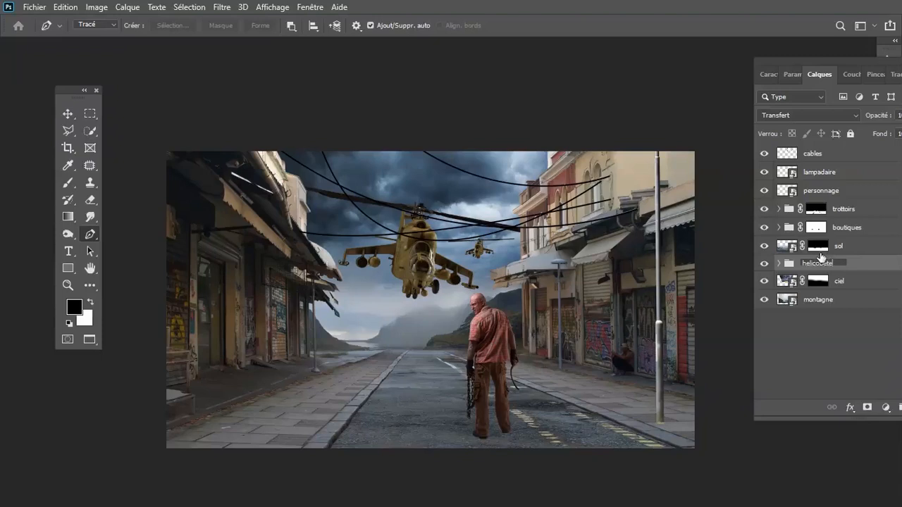
{"action": "type", "text": "icopetes"}
{"action": "key", "text": "Return"}
{"action": "double_click", "coordinate": [820, 265]}
{"action": "key", "text": "Return"}
- Put the "personnage" layer in its own group, name the group "persionnage", and collapse it
{"action": "left_click", "coordinate": [788, 246]}
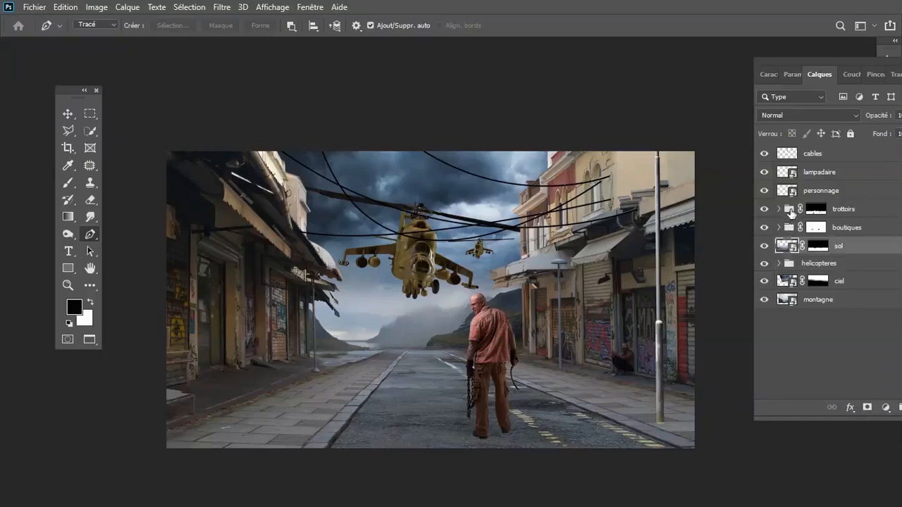
{"action": "left_click", "coordinate": [791, 213]}
{"action": "left_click", "coordinate": [788, 191]}
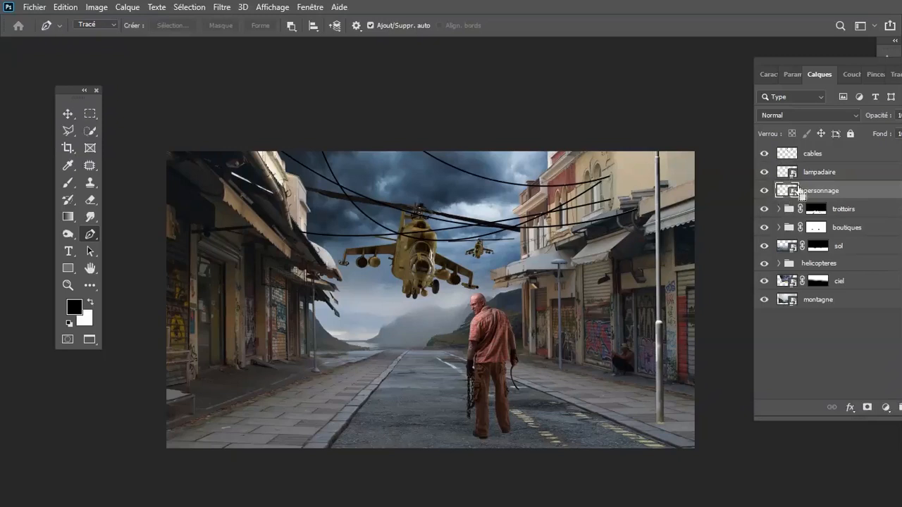
{"action": "key", "text": "ctrl+g"}
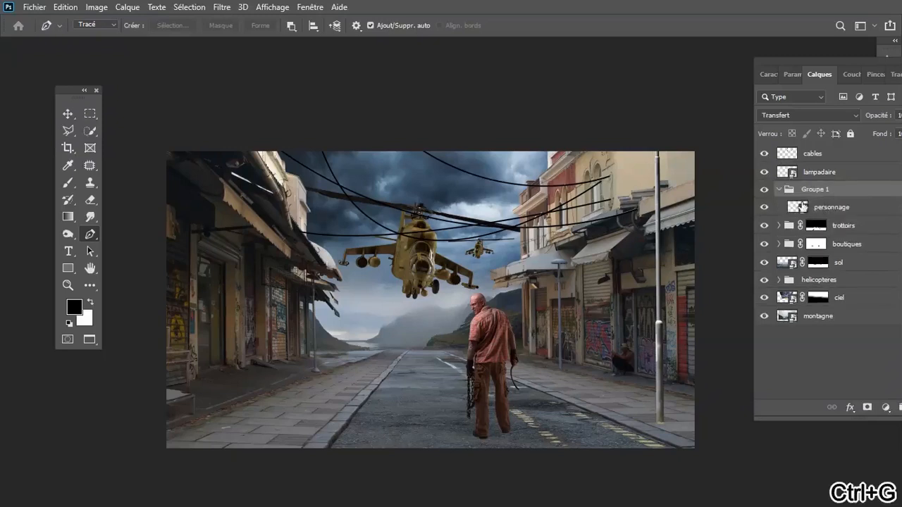
{"action": "double_click", "coordinate": [817, 190]}
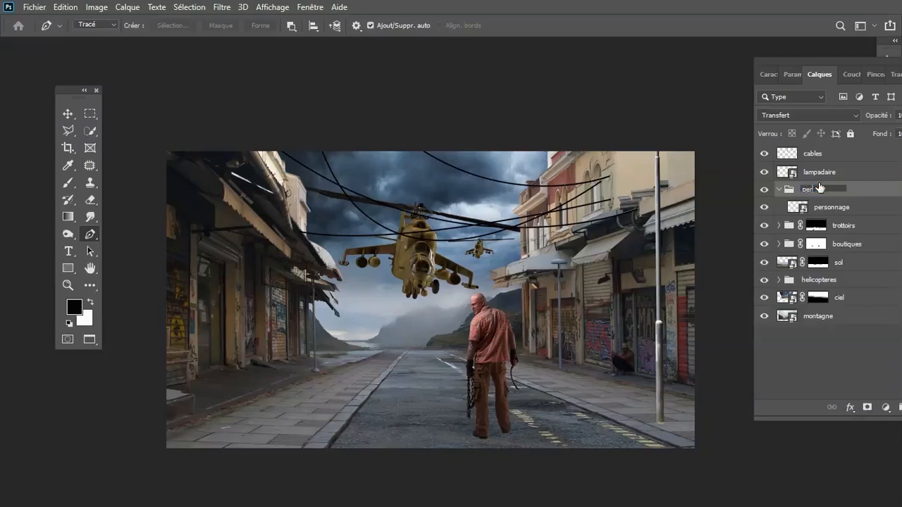
{"action": "key", "text": "Return"}
{"action": "left_click", "coordinate": [779, 189]}
- Put the "lampadaire" layer in its own group and name the group "lampadaire"
{"action": "left_click", "coordinate": [787, 178]}
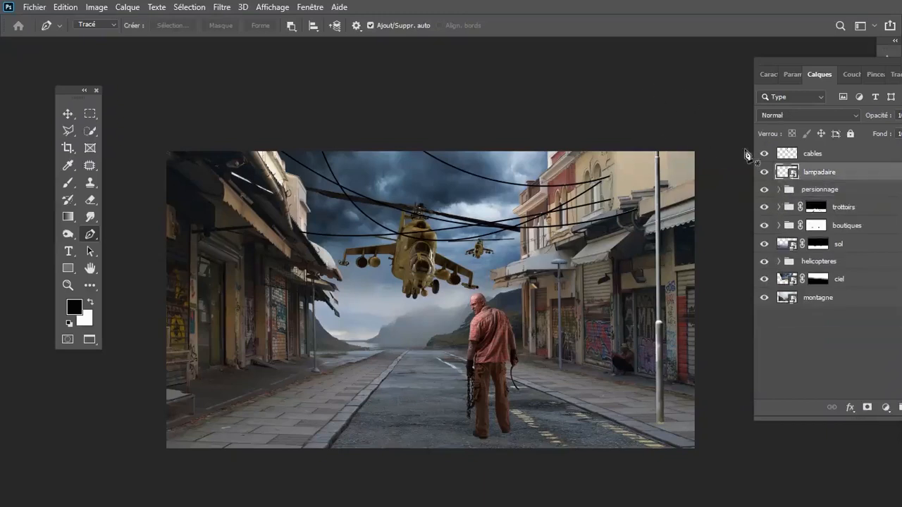
{"action": "key", "text": "ctrl+g"}
{"action": "double_click", "coordinate": [819, 171]}
{"action": "key", "text": "BackSpace"}
{"action": "type", "text": "lampadaire"}
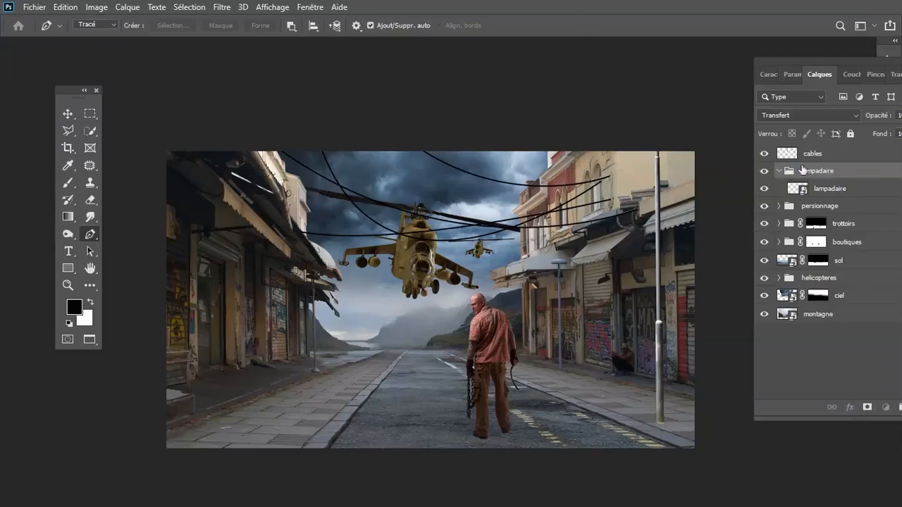
- Collapse the "lampadaire" group, then put the "cables" layer in its own collapsed group named "cables"
{"action": "left_click", "coordinate": [779, 172]}
{"action": "left_click", "coordinate": [801, 160]}
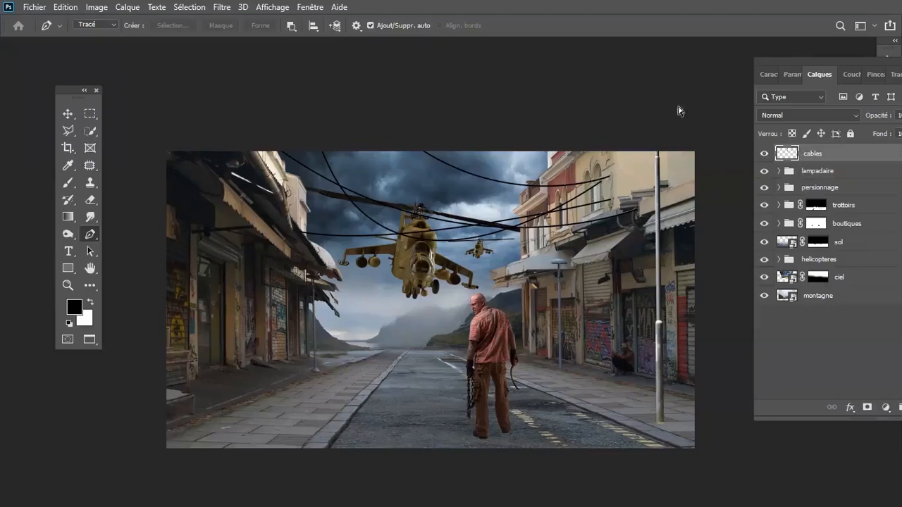
{"action": "key", "text": "ctrl+g"}
{"action": "double_click", "coordinate": [815, 152]}
{"action": "type", "text": "cables"}
{"action": "key", "text": "Return"}
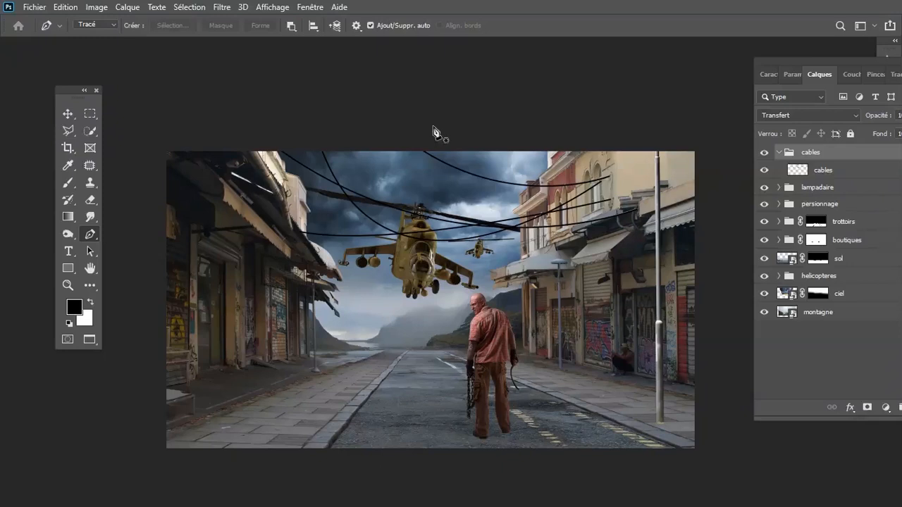
{"action": "left_click", "coordinate": [778, 152]}
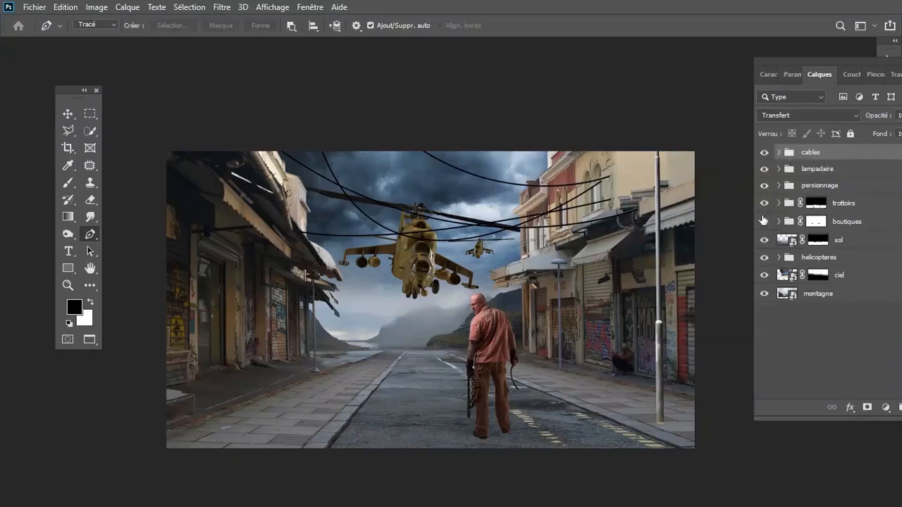
- Put the "sol" layer in its own group, name the group "sol", and collapse it
{"action": "left_click", "coordinate": [786, 241]}
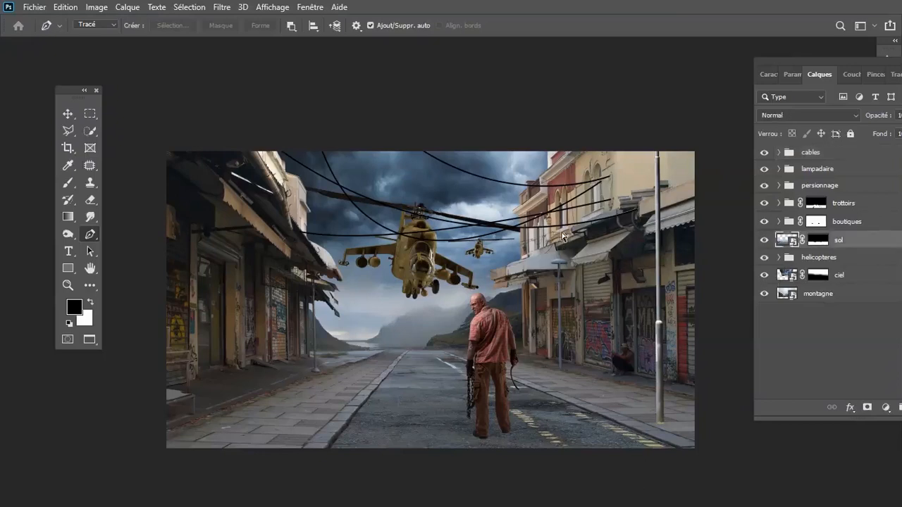
{"action": "key", "text": "ctrl+g"}
{"action": "double_click", "coordinate": [816, 239]}
{"action": "type", "text": "s"}
{"action": "key", "text": "Return"}
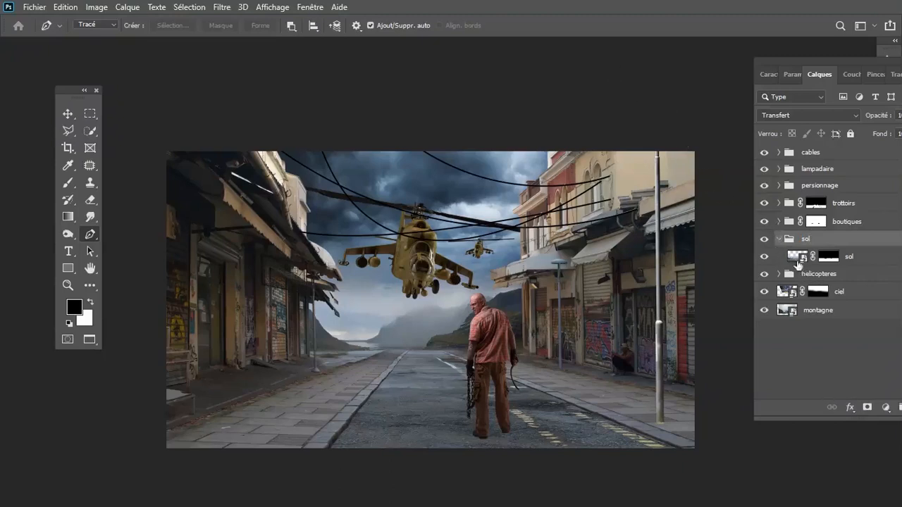
{"action": "left_click", "coordinate": [778, 238]}
- Group the "ciel" and "montagne" layers and name the group "horizon"
{"action": "left_click", "coordinate": [786, 274]}
{"action": "left_click", "coordinate": [786, 291], "text": "shift"}
{"action": "key", "text": "ctrl+g"}
{"action": "double_click", "coordinate": [815, 272]}
{"action": "type", "text": "Horizon"}
{"action": "key", "text": "Return"}
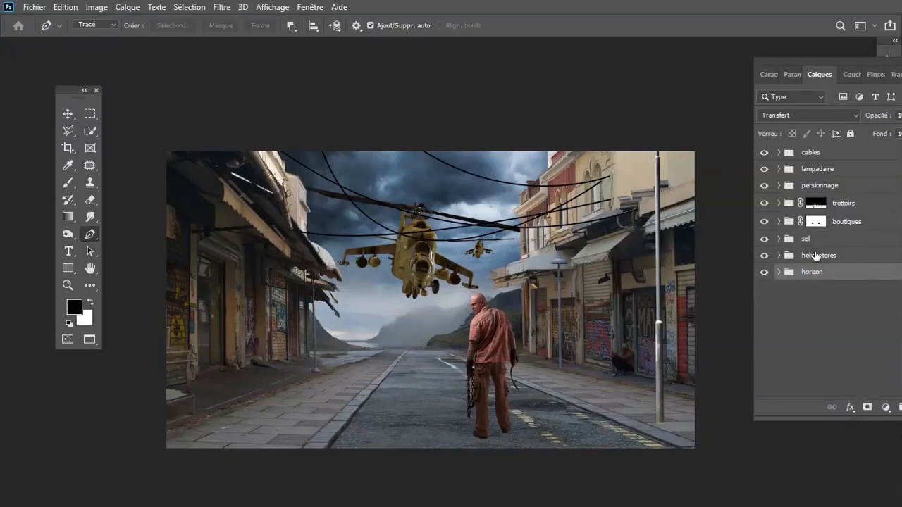